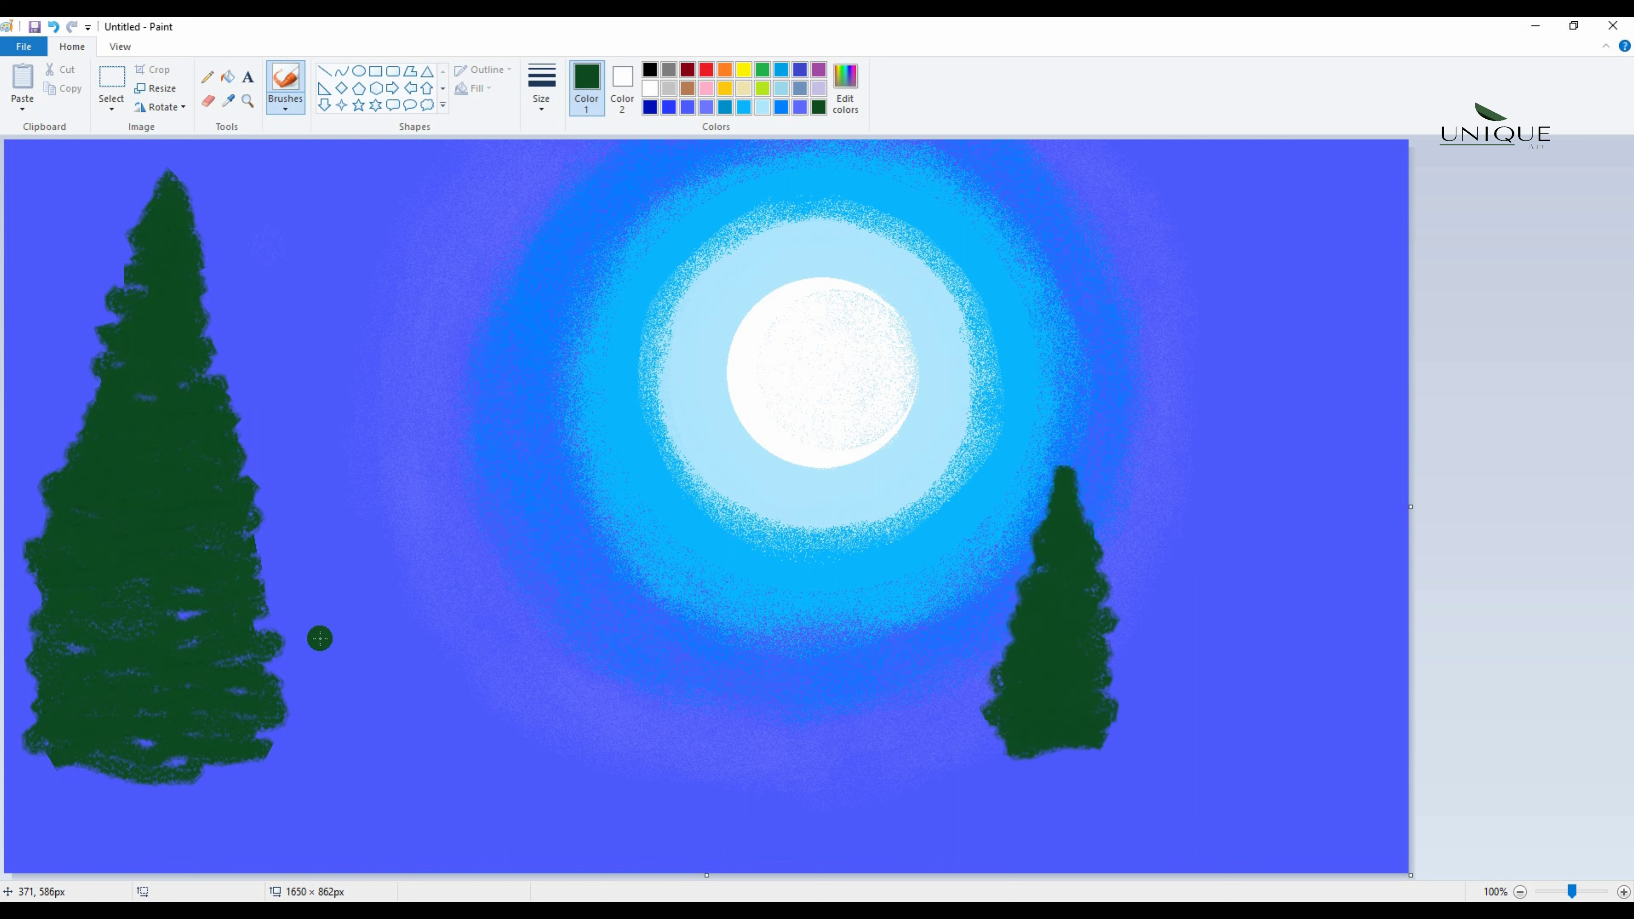
Paint a white snow slope over the base of the large tree, descending toward the canvas's lower middle.
{"action": "left_click", "coordinate": [650, 89]}
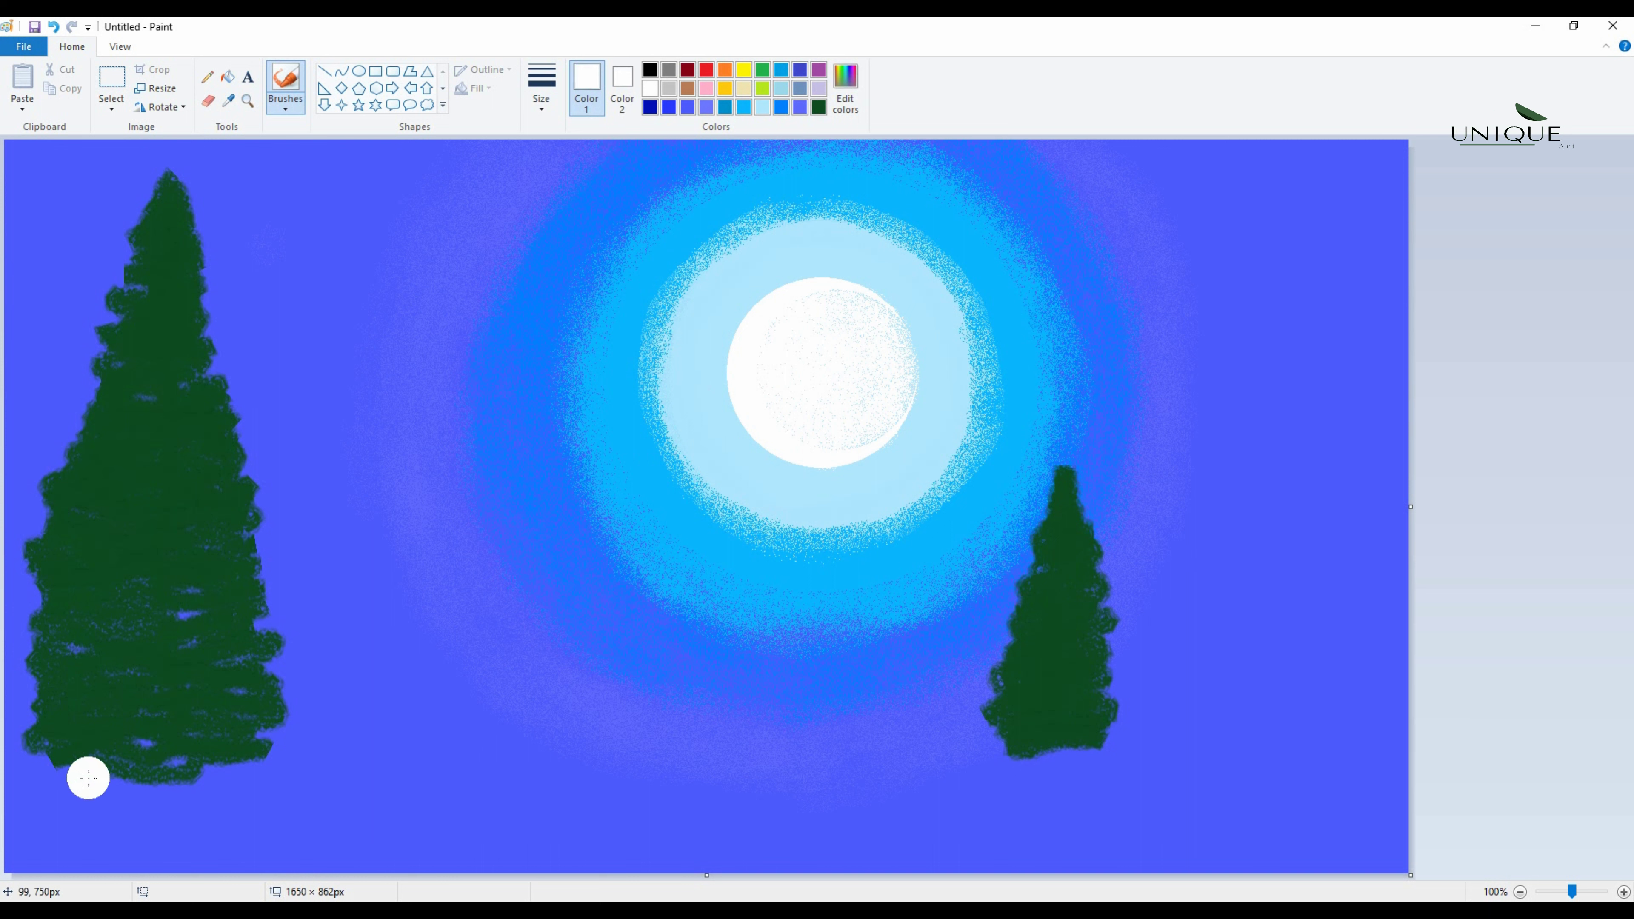
{"action": "mouse_move", "coordinate": [18, 572]}
{"action": "left_mouse_down"}
{"action": "mouse_move", "coordinate": [408, 686]}
{"action": "mouse_move", "coordinate": [695, 823]}
{"action": "mouse_move", "coordinate": [25, 618]}
{"action": "mouse_move", "coordinate": [26, 676]}
{"action": "mouse_move", "coordinate": [502, 815]}
{"action": "mouse_move", "coordinate": [251, 726]}
{"action": "mouse_move", "coordinate": [292, 752]}
{"action": "mouse_move", "coordinate": [38, 766]}
{"action": "mouse_move", "coordinate": [376, 834]}
{"action": "left_mouse_up"}
Define a light grey custom colour (RGB 233, 233, 233) and brush it over the lower part of the snow slope.
{"action": "left_click", "coordinate": [845, 87]}
{"action": "left_click", "coordinate": [989, 353]}
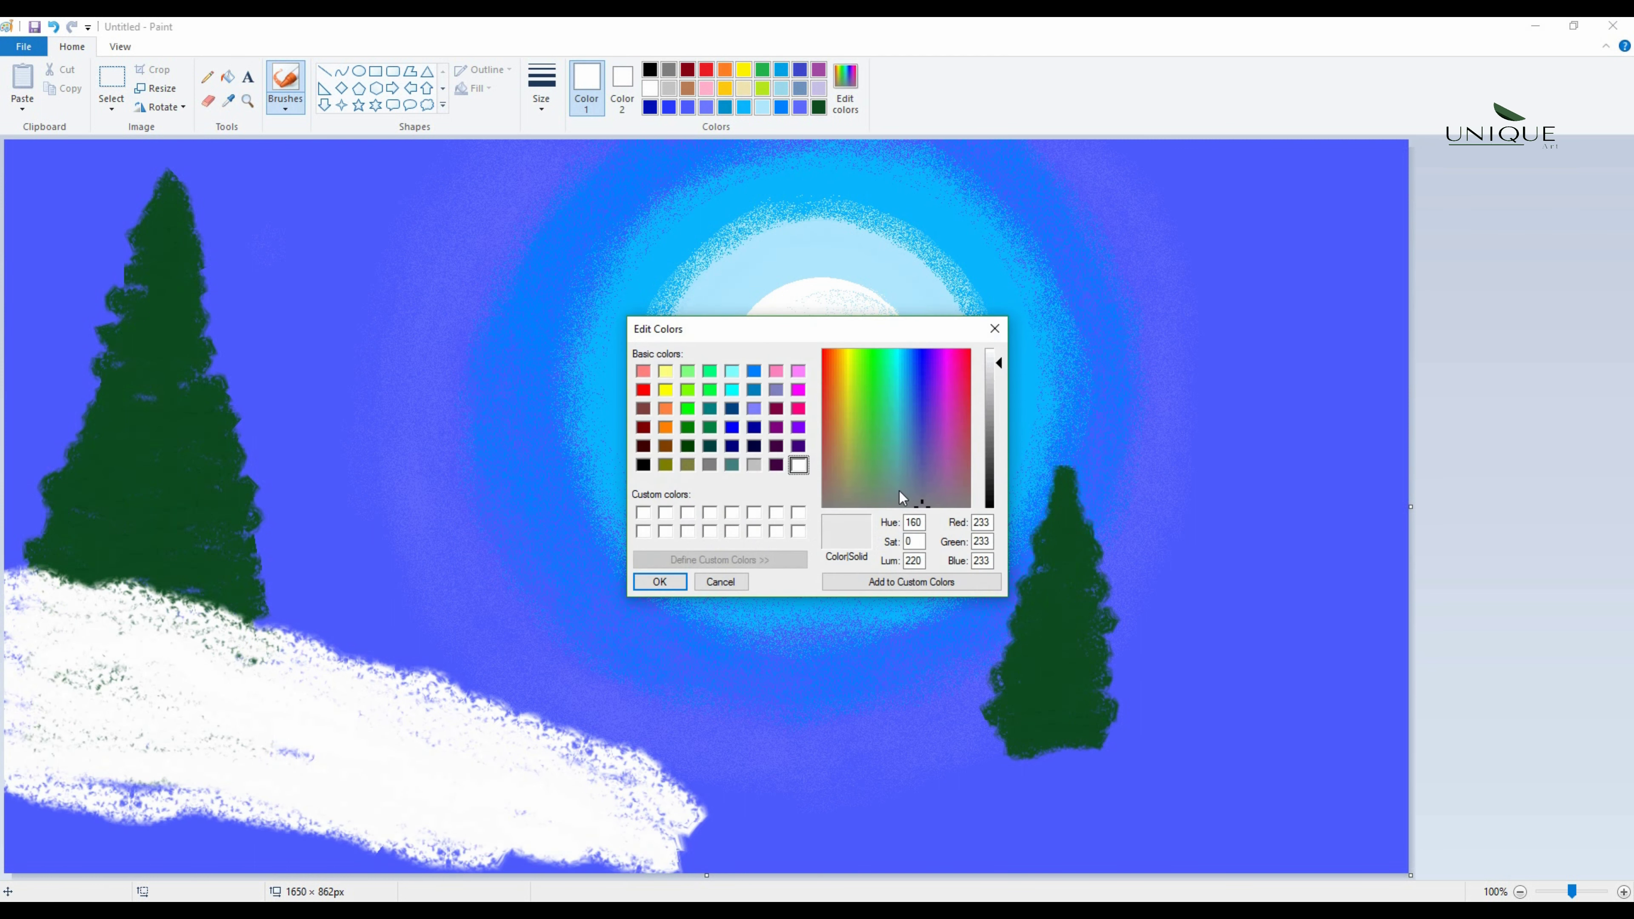
{"action": "left_click", "coordinate": [664, 580]}
{"action": "mouse_move", "coordinate": [139, 811]}
{"action": "left_mouse_down"}
{"action": "mouse_move", "coordinate": [418, 836]}
{"action": "mouse_move", "coordinate": [39, 727]}
{"action": "mouse_move", "coordinate": [258, 856]}
{"action": "mouse_move", "coordinate": [121, 818]}
{"action": "left_mouse_up"}
{"action": "mouse_move", "coordinate": [231, 840]}
{"action": "left_mouse_down"}
{"action": "mouse_move", "coordinate": [593, 825]}
{"action": "mouse_move", "coordinate": [594, 764]}
{"action": "mouse_move", "coordinate": [20, 766]}
{"action": "mouse_move", "coordinate": [325, 856]}
{"action": "mouse_move", "coordinate": [318, 802]}
{"action": "left_mouse_up"}
Brush a light grey shadow band diagonally across the lower end of the snow slope.
{"action": "left_click", "coordinate": [650, 88]}
{"action": "left_click", "coordinate": [817, 110]}
{"action": "left_click_drag", "start_coordinate": [684, 795], "coordinate": [489, 853]}
{"action": "left_click", "coordinate": [816, 110]}
{"action": "mouse_move", "coordinate": [718, 791]}
{"action": "left_mouse_down"}
{"action": "mouse_move", "coordinate": [552, 848]}
{"action": "mouse_move", "coordinate": [611, 795]}
{"action": "mouse_move", "coordinate": [345, 873]}
{"action": "mouse_move", "coordinate": [443, 828]}
{"action": "mouse_move", "coordinate": [670, 772]}
{"action": "mouse_move", "coordinate": [693, 809]}
{"action": "left_mouse_up"}
Extend the white snow across the foreground and up over the base of the smaller tree to the far edge.
{"action": "left_click", "coordinate": [650, 89]}
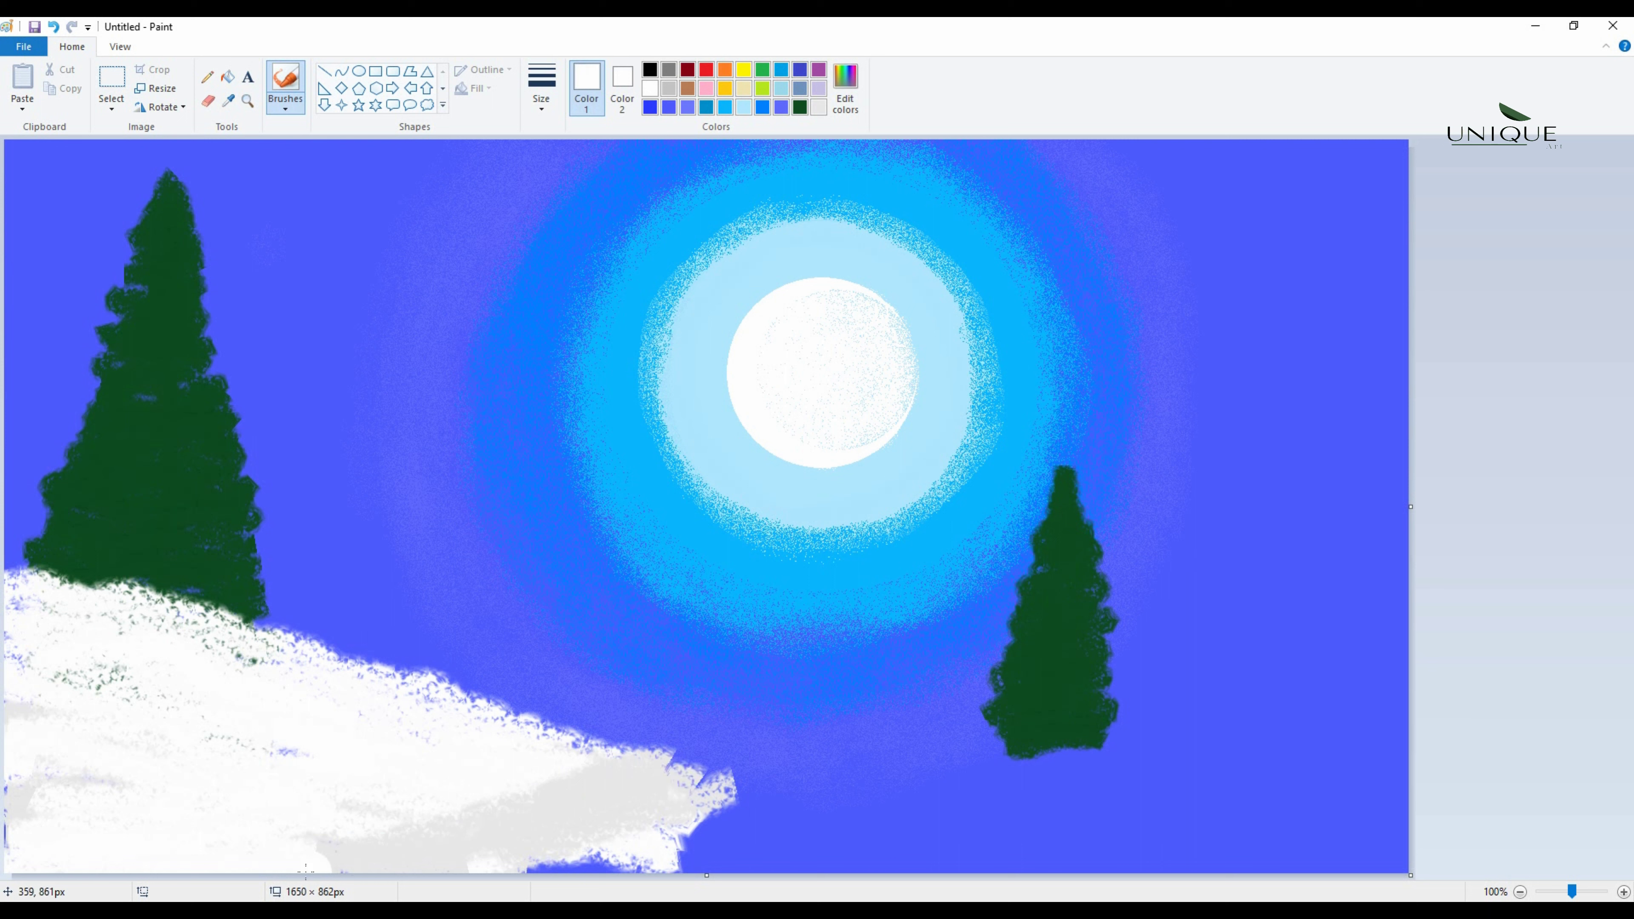
{"action": "mouse_move", "coordinate": [594, 781]}
{"action": "left_mouse_down"}
{"action": "mouse_move", "coordinate": [743, 754]}
{"action": "mouse_move", "coordinate": [866, 756]}
{"action": "mouse_move", "coordinate": [1125, 663]}
{"action": "mouse_move", "coordinate": [1346, 618]}
{"action": "mouse_move", "coordinate": [1403, 629]}
{"action": "mouse_move", "coordinate": [1016, 731]}
{"action": "mouse_move", "coordinate": [1102, 728]}
{"action": "mouse_move", "coordinate": [1106, 682]}
{"action": "mouse_move", "coordinate": [751, 800]}
{"action": "mouse_move", "coordinate": [1186, 706]}
{"action": "mouse_move", "coordinate": [1236, 666]}
{"action": "mouse_move", "coordinate": [847, 798]}
{"action": "mouse_move", "coordinate": [1356, 669]}
{"action": "mouse_move", "coordinate": [783, 803]}
{"action": "mouse_move", "coordinate": [1350, 707]}
{"action": "mouse_move", "coordinate": [1395, 642]}
{"action": "mouse_move", "coordinate": [1146, 757]}
{"action": "mouse_move", "coordinate": [701, 820]}
{"action": "mouse_move", "coordinate": [1149, 745]}
{"action": "mouse_move", "coordinate": [744, 809]}
{"action": "mouse_move", "coordinate": [572, 874]}
{"action": "mouse_move", "coordinate": [707, 791]}
{"action": "mouse_move", "coordinate": [604, 849]}
{"action": "mouse_move", "coordinate": [1061, 727]}
{"action": "left_mouse_up"}
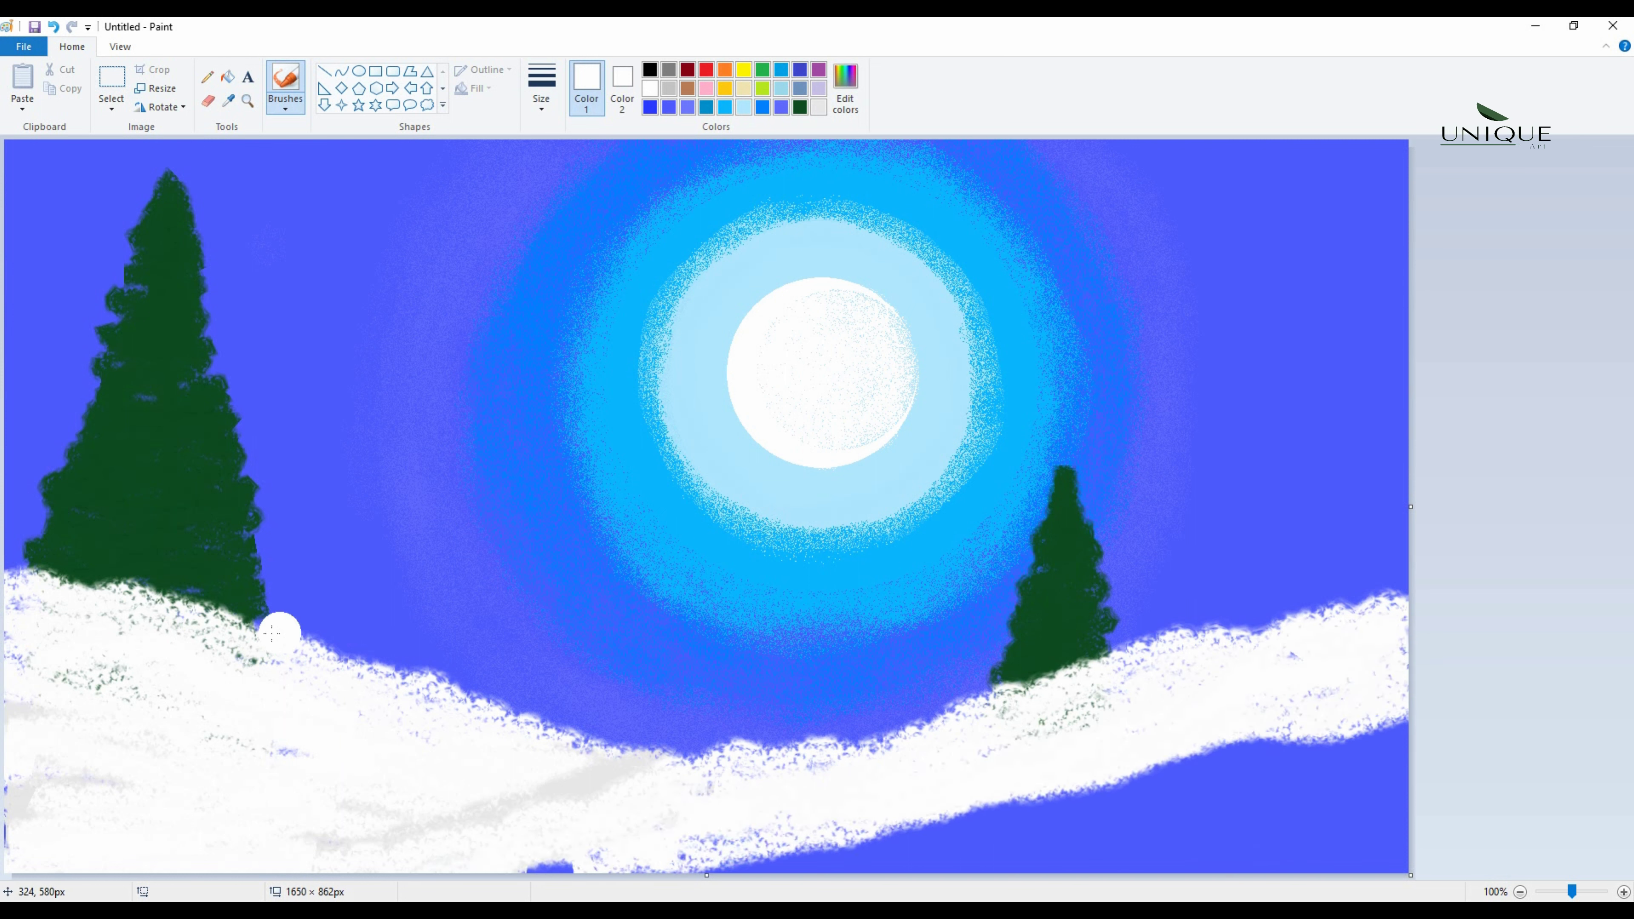
{"action": "mouse_move", "coordinate": [1208, 807]}
{"action": "left_mouse_down"}
{"action": "mouse_move", "coordinate": [1000, 850]}
{"action": "mouse_move", "coordinate": [1272, 767]}
{"action": "mouse_move", "coordinate": [817, 876]}
{"action": "mouse_move", "coordinate": [976, 798]}
{"action": "mouse_move", "coordinate": [678, 889]}
{"action": "mouse_move", "coordinate": [596, 867]}
{"action": "mouse_move", "coordinate": [1013, 868]}
{"action": "mouse_move", "coordinate": [1428, 774]}
{"action": "mouse_move", "coordinate": [1402, 818]}
{"action": "mouse_move", "coordinate": [1042, 882]}
{"action": "mouse_move", "coordinate": [1440, 813]}
{"action": "mouse_move", "coordinate": [1217, 863]}
{"action": "mouse_move", "coordinate": [1102, 846]}
{"action": "left_mouse_up"}
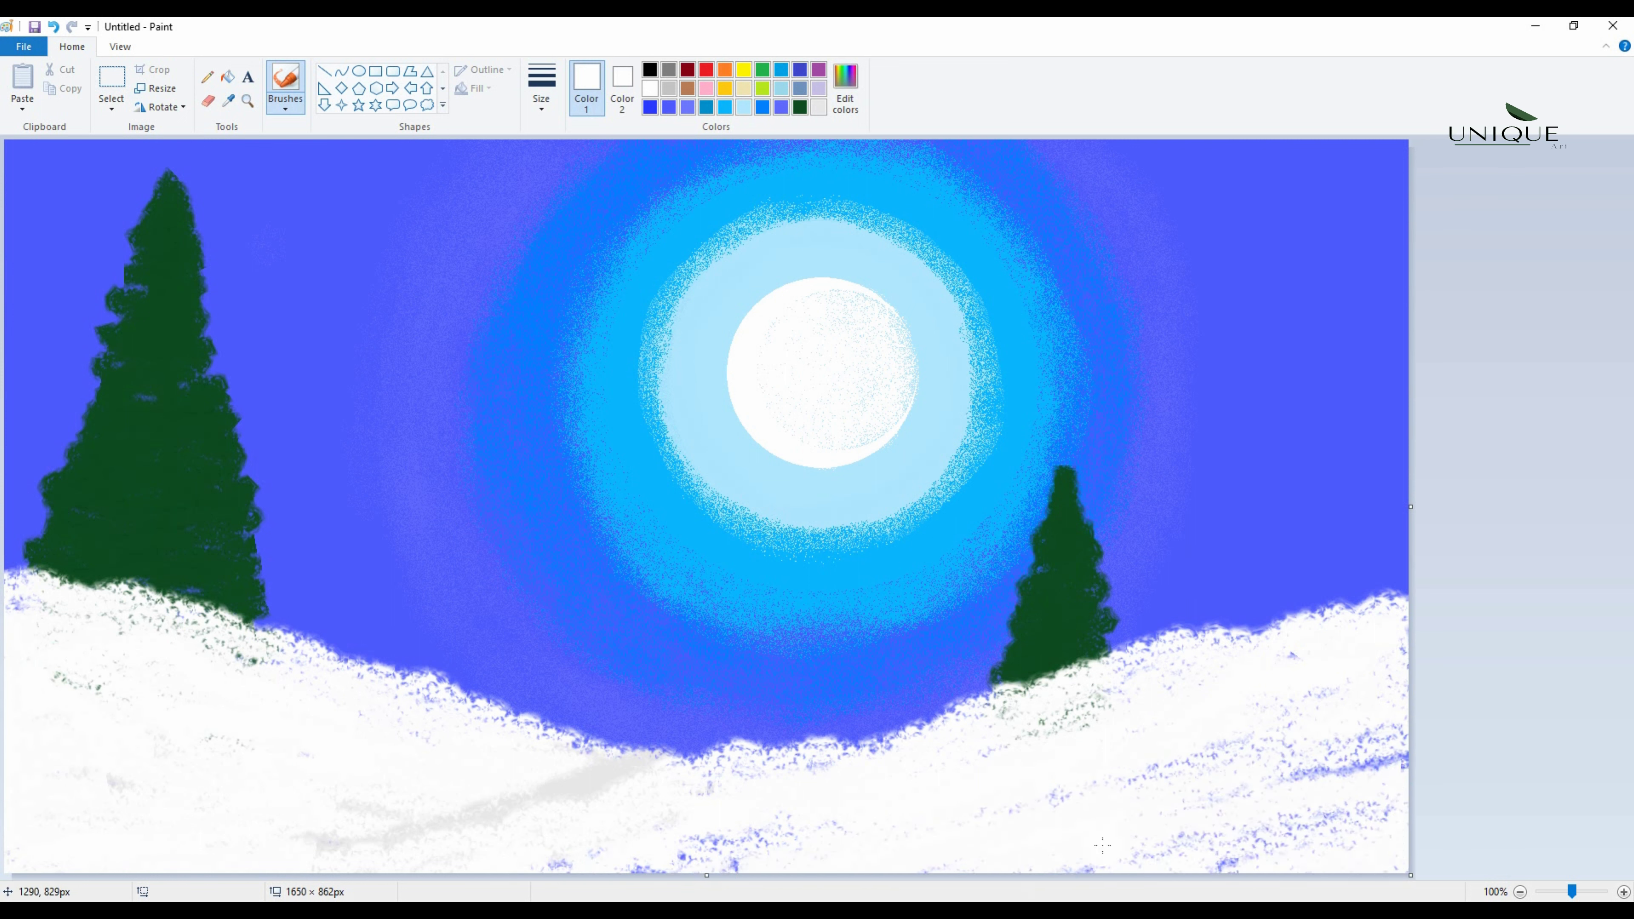
Paint a light grey path diagonally down the snow below the large tree and cover the blue gaps beside it in white.
{"action": "left_click", "coordinate": [819, 107]}
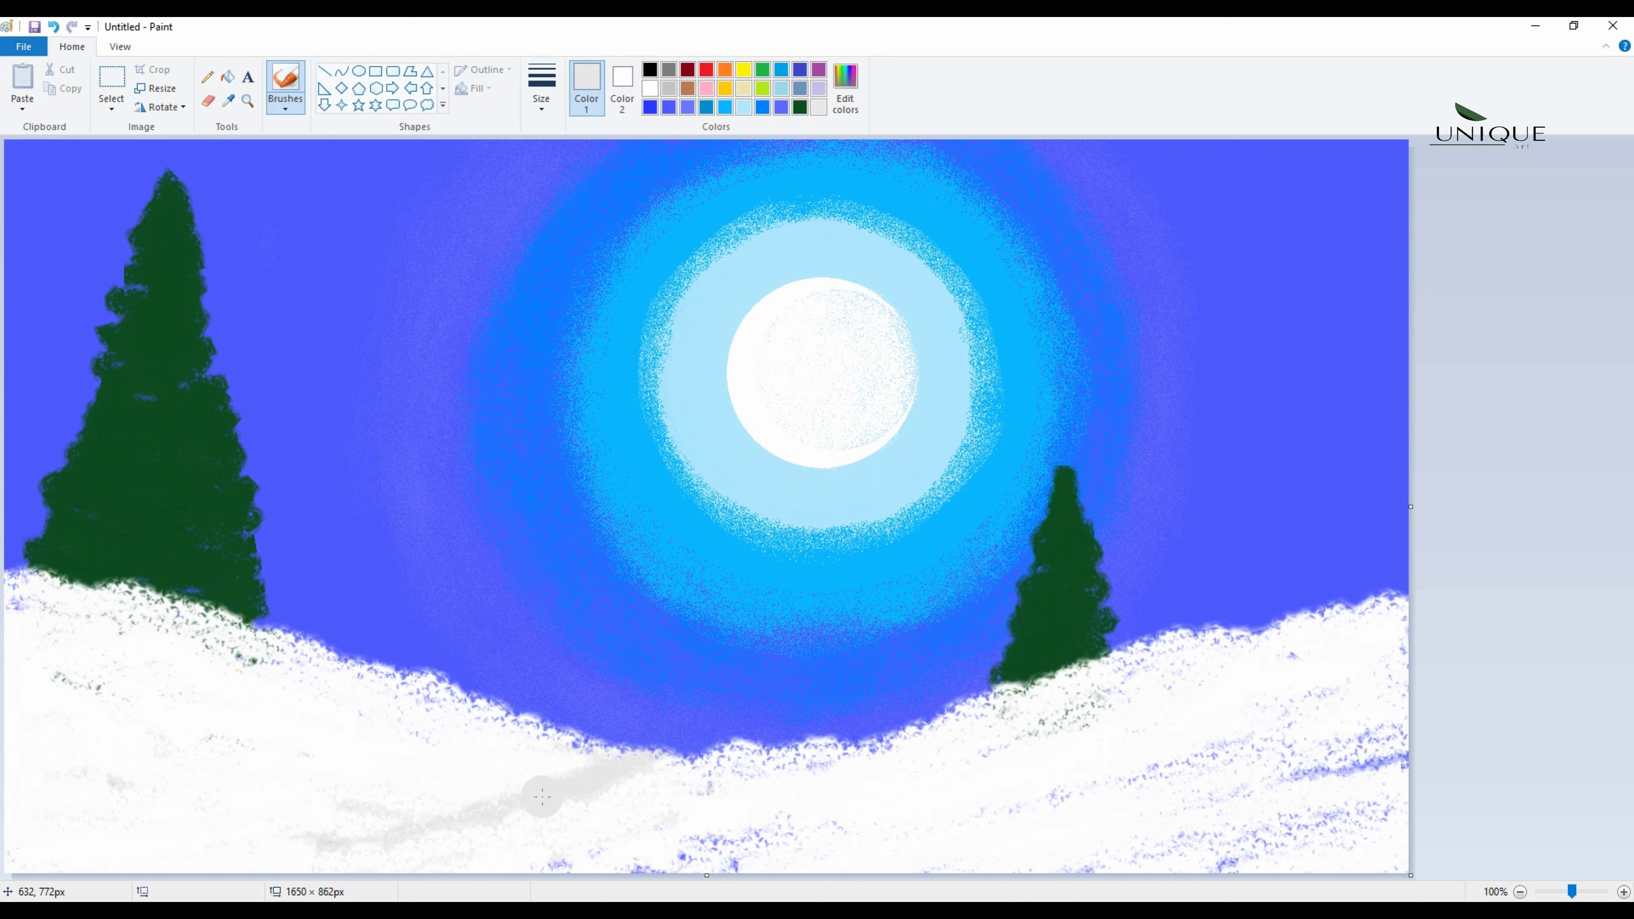
{"action": "mouse_move", "coordinate": [542, 798]}
{"action": "left_mouse_down"}
{"action": "mouse_move", "coordinate": [627, 759]}
{"action": "mouse_move", "coordinate": [370, 853]}
{"action": "mouse_move", "coordinate": [477, 805]}
{"action": "mouse_move", "coordinate": [667, 765]}
{"action": "mouse_move", "coordinate": [325, 863]}
{"action": "mouse_move", "coordinate": [411, 811]}
{"action": "mouse_move", "coordinate": [586, 759]}
{"action": "left_mouse_up"}
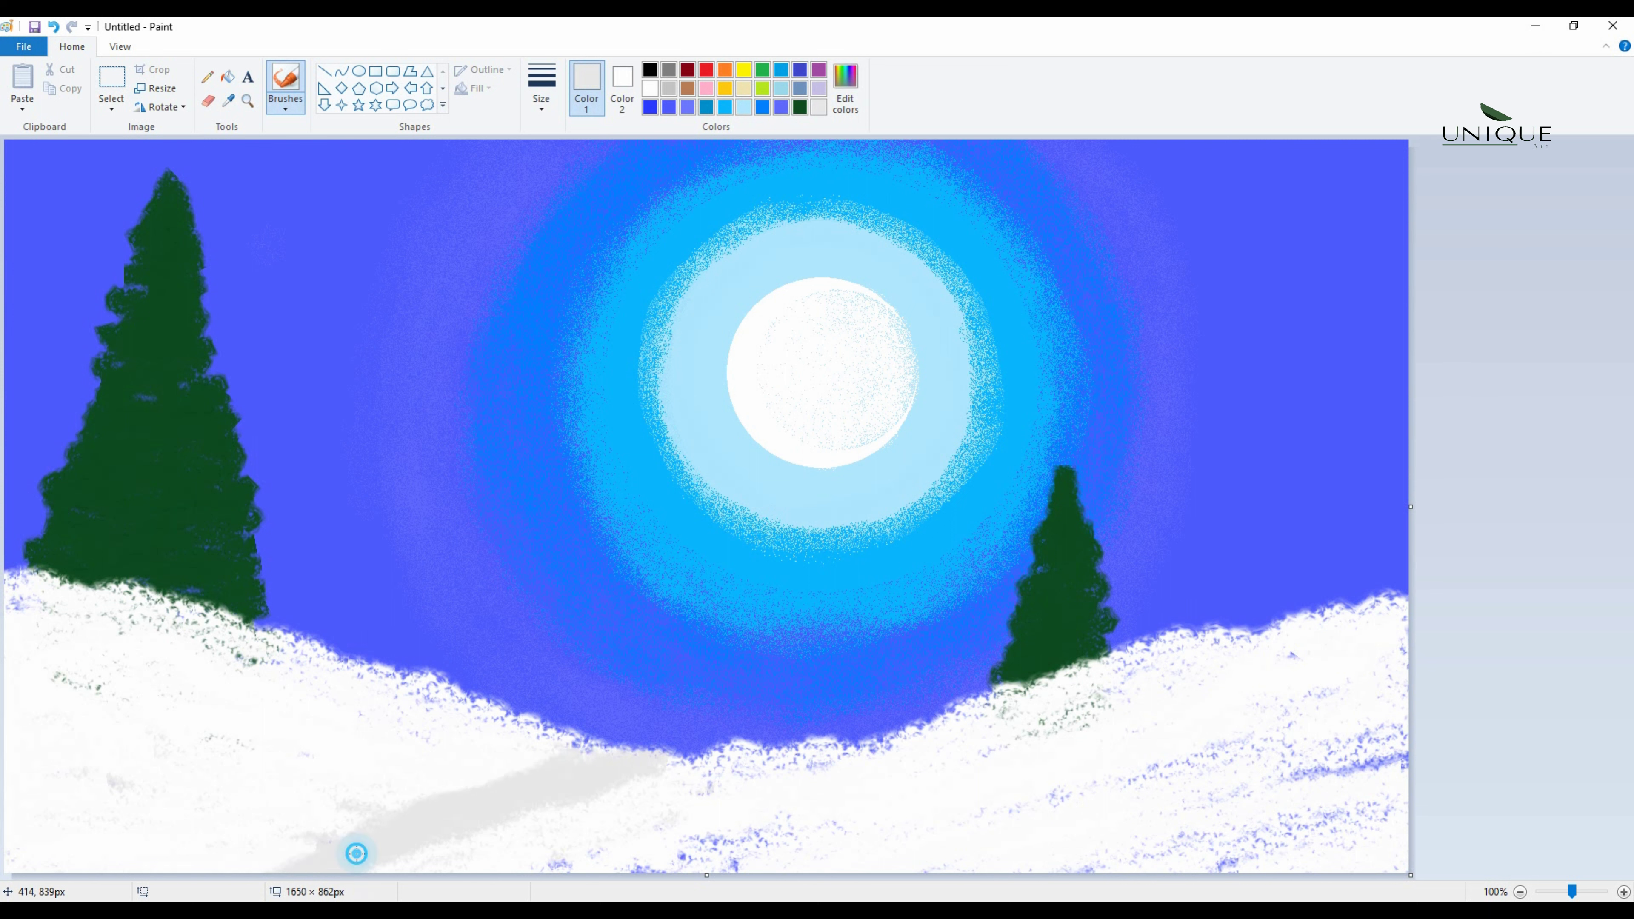
{"action": "mouse_move", "coordinate": [441, 801]}
{"action": "left_mouse_down"}
{"action": "mouse_move", "coordinate": [148, 869]}
{"action": "mouse_move", "coordinate": [578, 750]}
{"action": "mouse_move", "coordinate": [379, 860]}
{"action": "left_mouse_up"}
{"action": "left_click", "coordinate": [650, 88]}
{"action": "left_click_drag", "start_coordinate": [643, 868], "coordinate": [653, 861]}
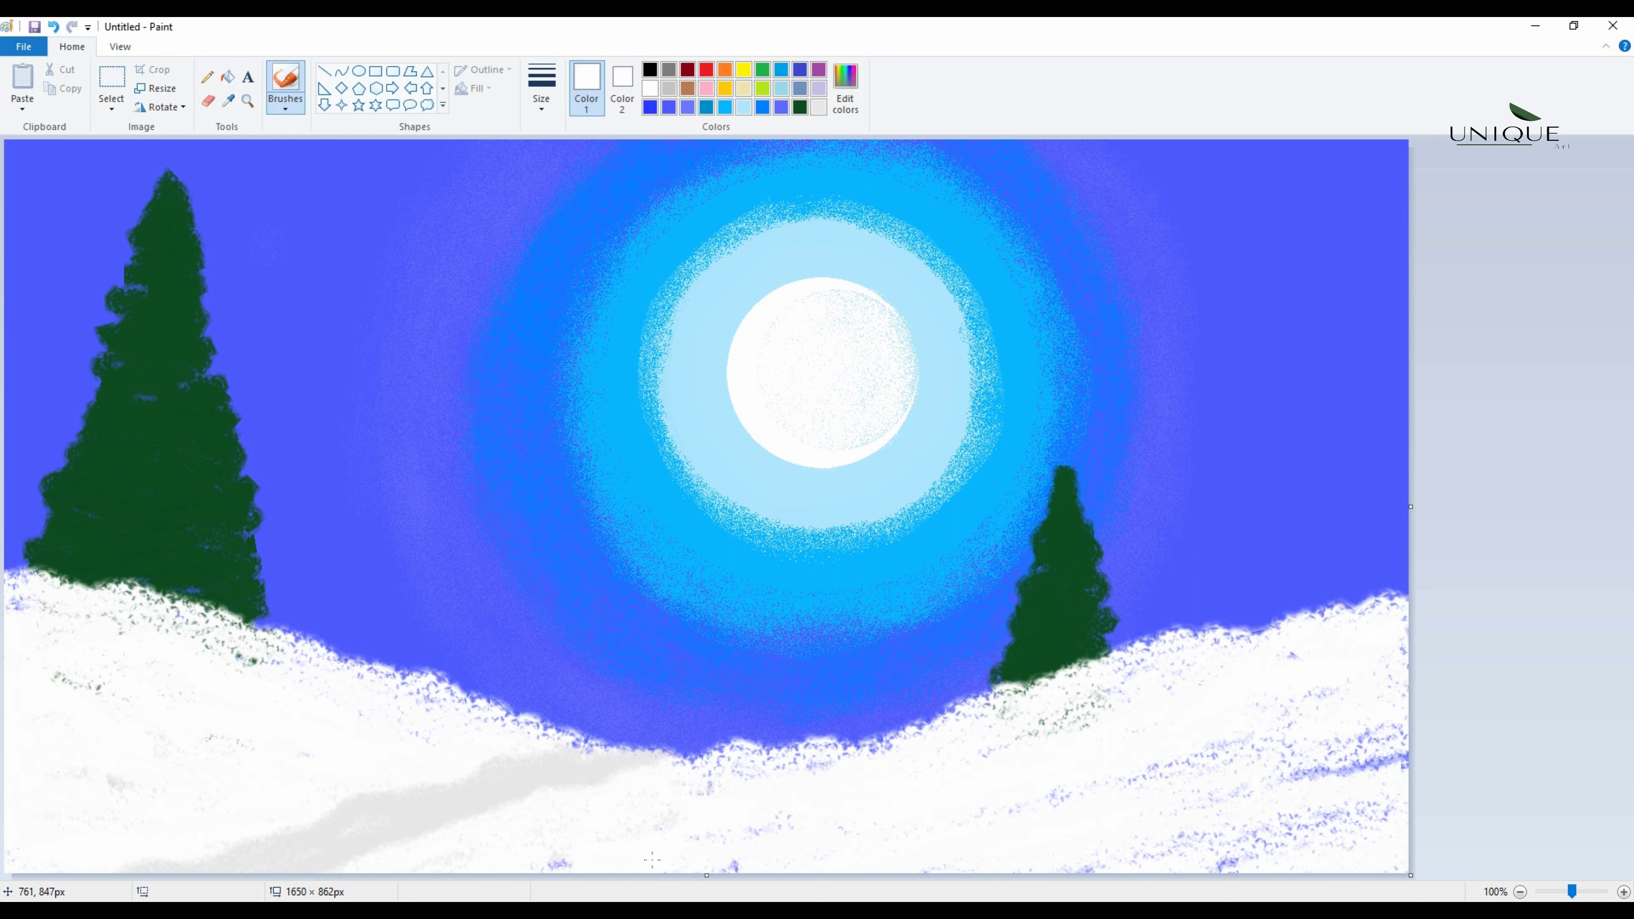
Paint a small dark green fir tree in the snow below the large tree, reaching down to the canvas edge.
{"action": "left_click", "coordinate": [799, 107]}
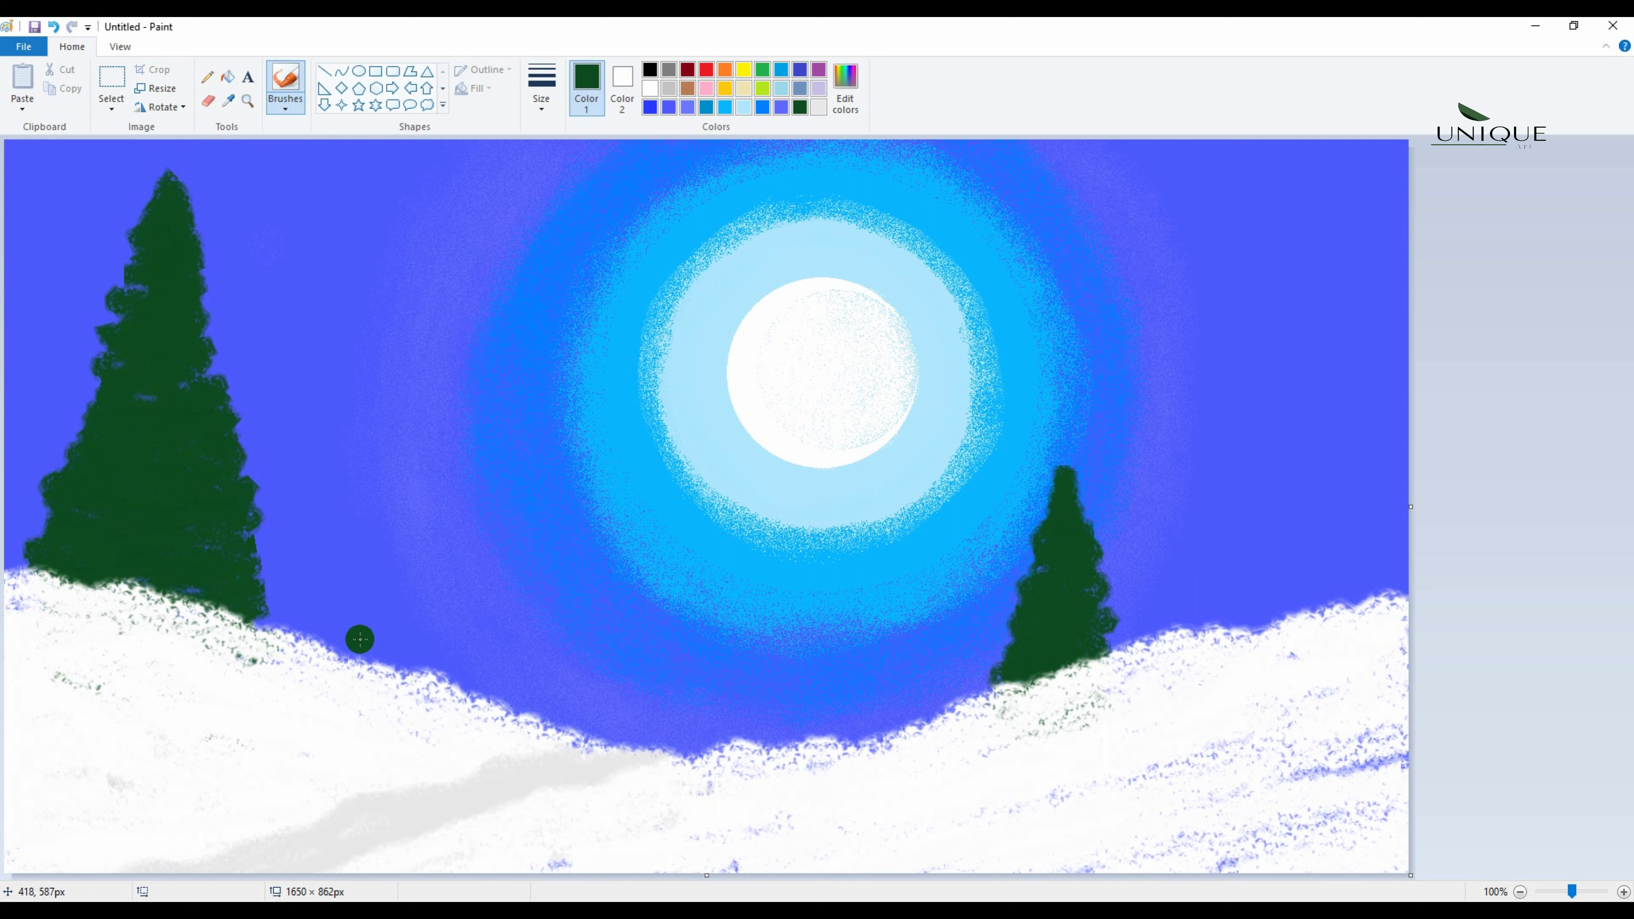
{"action": "left_click_drag", "start_coordinate": [307, 652], "coordinate": [322, 728]}
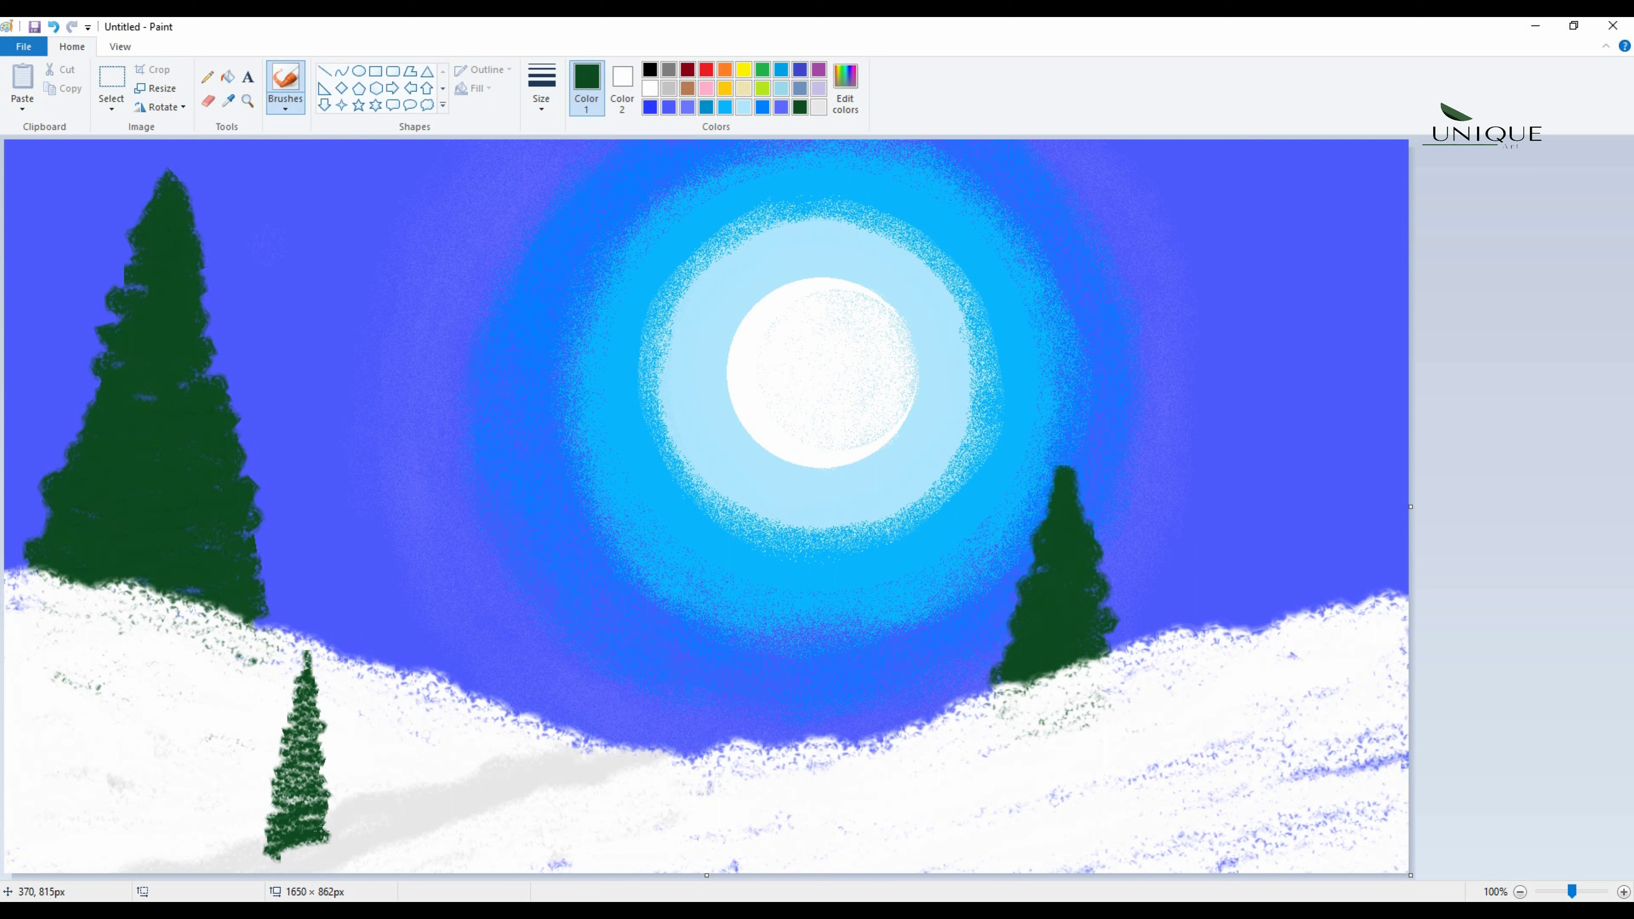
{"action": "mouse_move", "coordinate": [321, 832]}
{"action": "left_mouse_down"}
{"action": "mouse_move", "coordinate": [267, 832]}
{"action": "mouse_move", "coordinate": [278, 857]}
{"action": "mouse_move", "coordinate": [329, 852]}
{"action": "mouse_move", "coordinate": [286, 867]}
{"action": "left_mouse_up"}
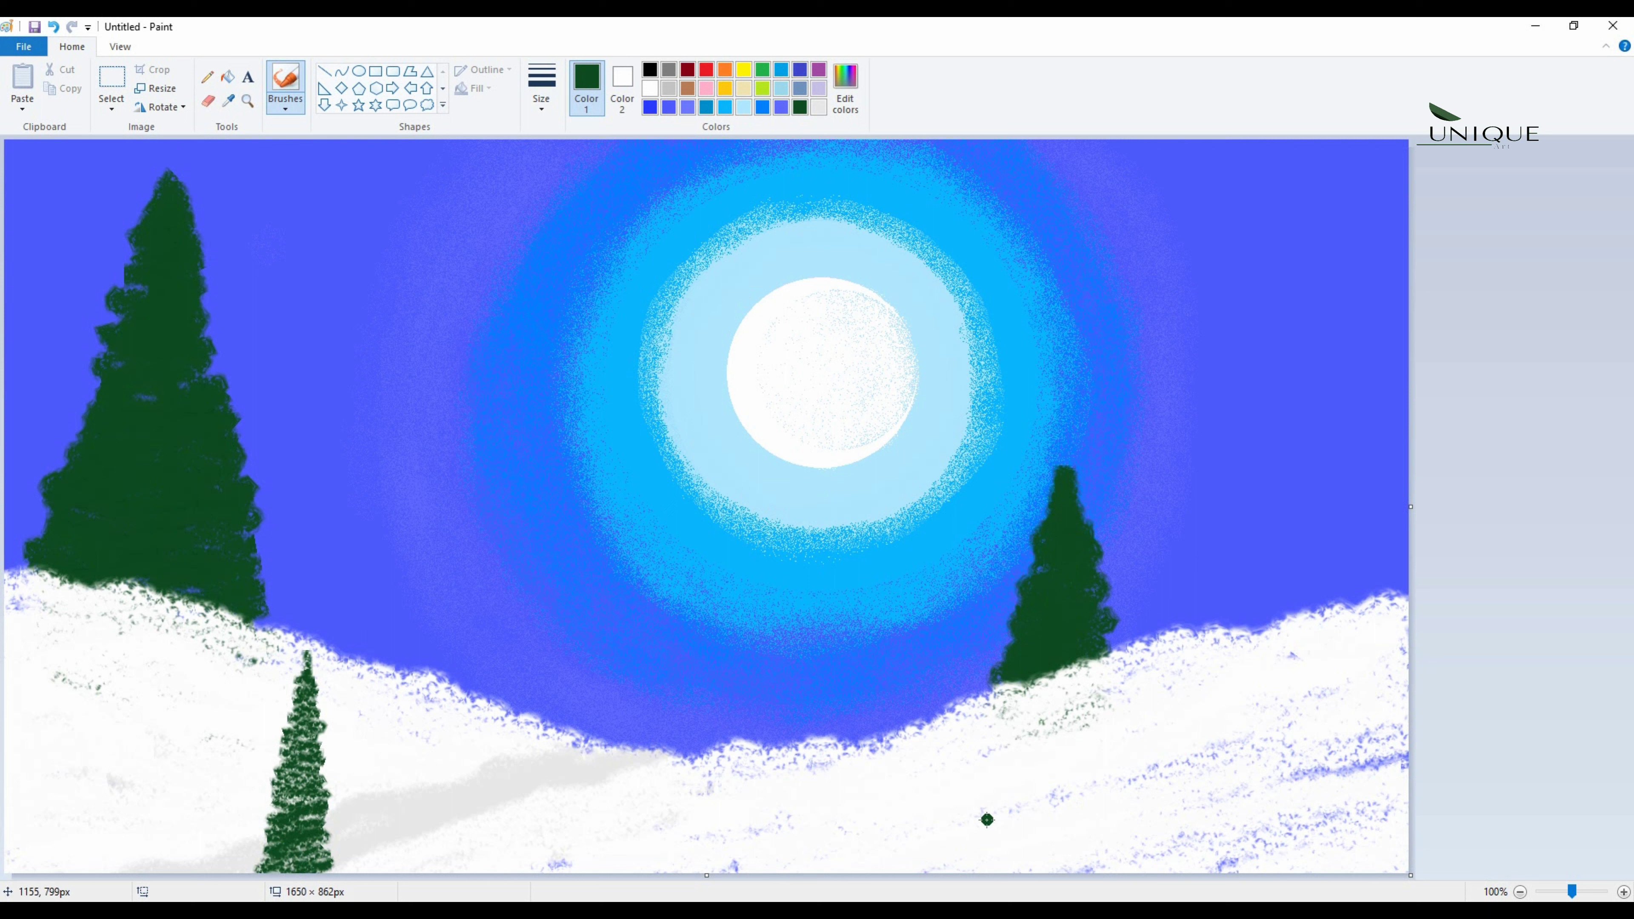
Paint a thin light grey path across the snow slope below the smaller background tree.
{"action": "left_click", "coordinate": [819, 107]}
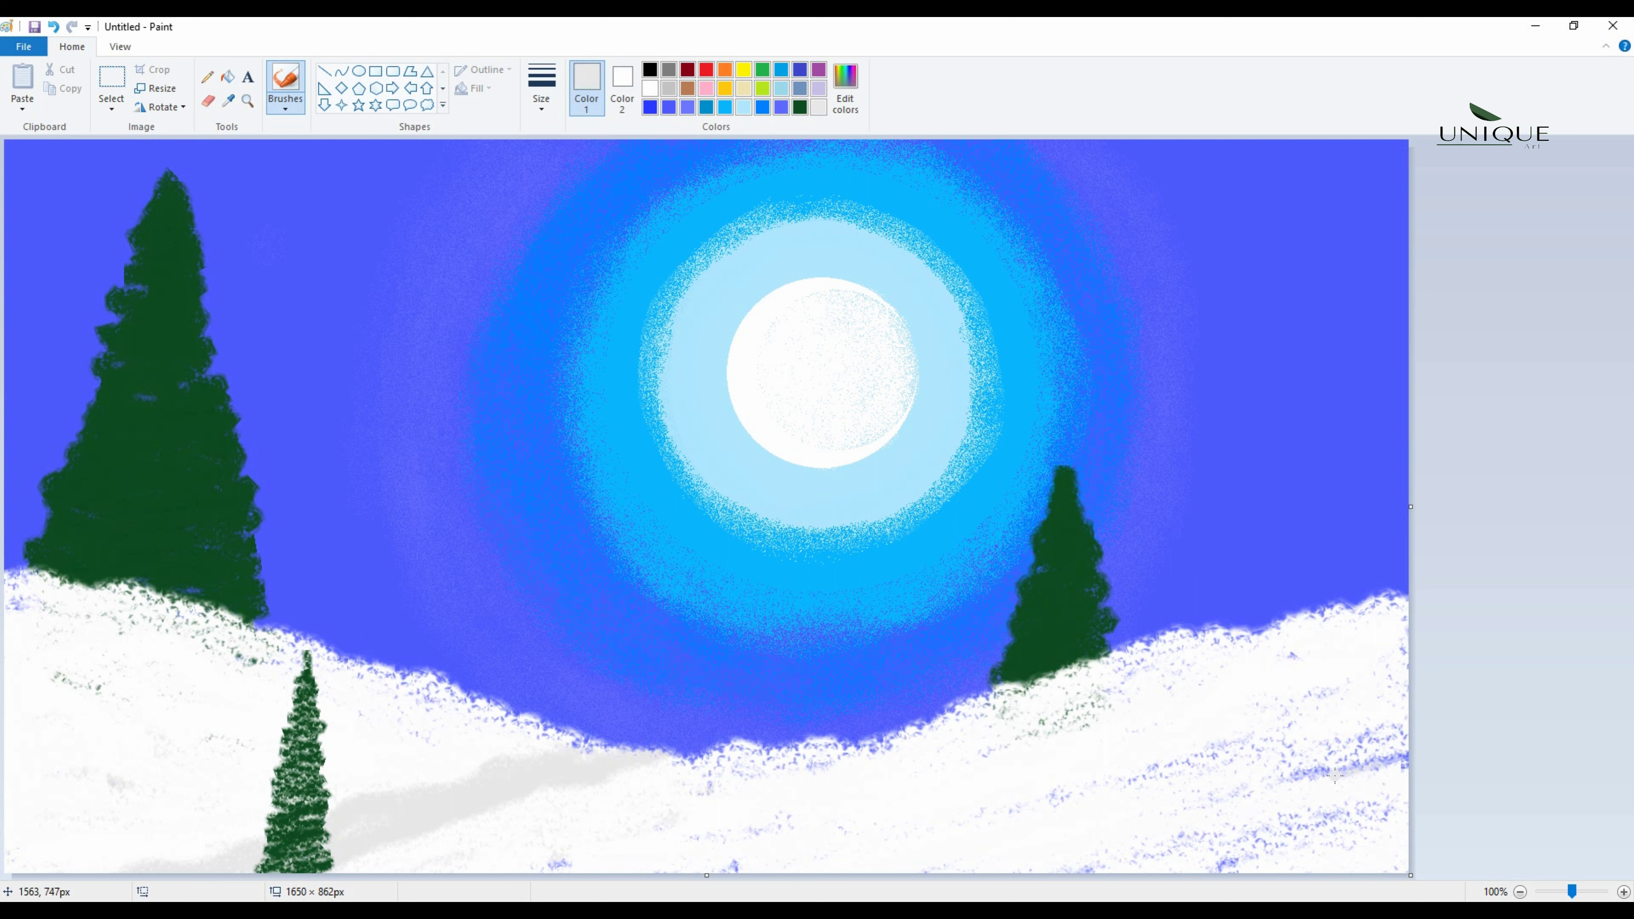
{"action": "left_click_drag", "start_coordinate": [1194, 789], "coordinate": [1304, 770]}
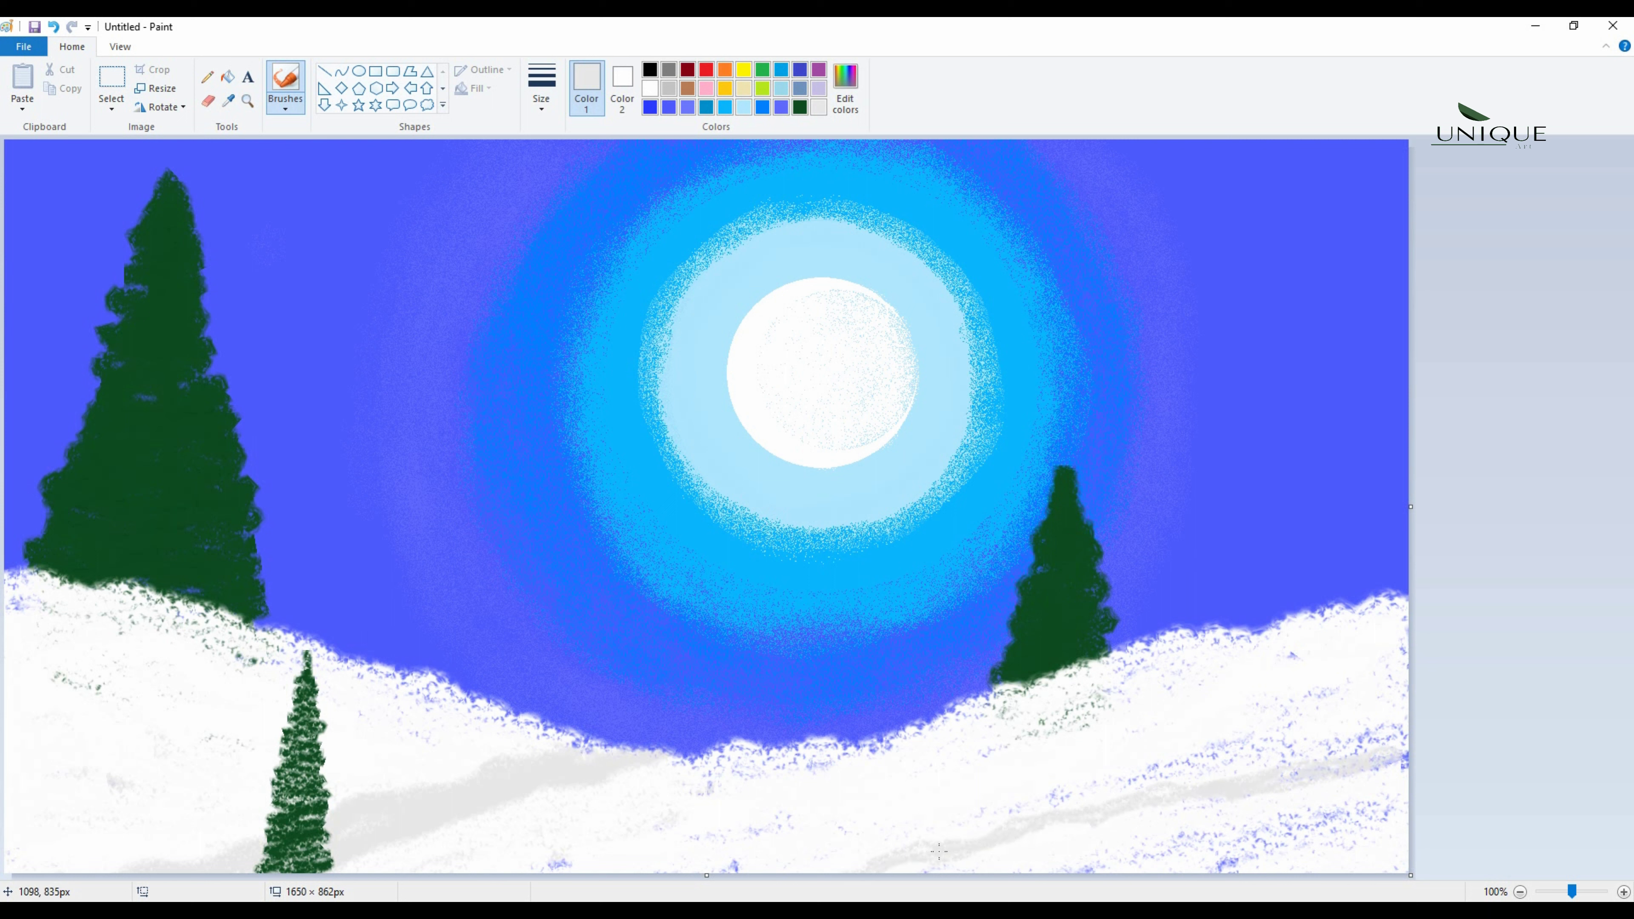
{"action": "left_click_drag", "start_coordinate": [909, 850], "coordinate": [836, 874]}
Paint two more dark green firs, one in the snow below the moon and a tiny one on the far slope.
{"action": "left_click", "coordinate": [800, 107]}
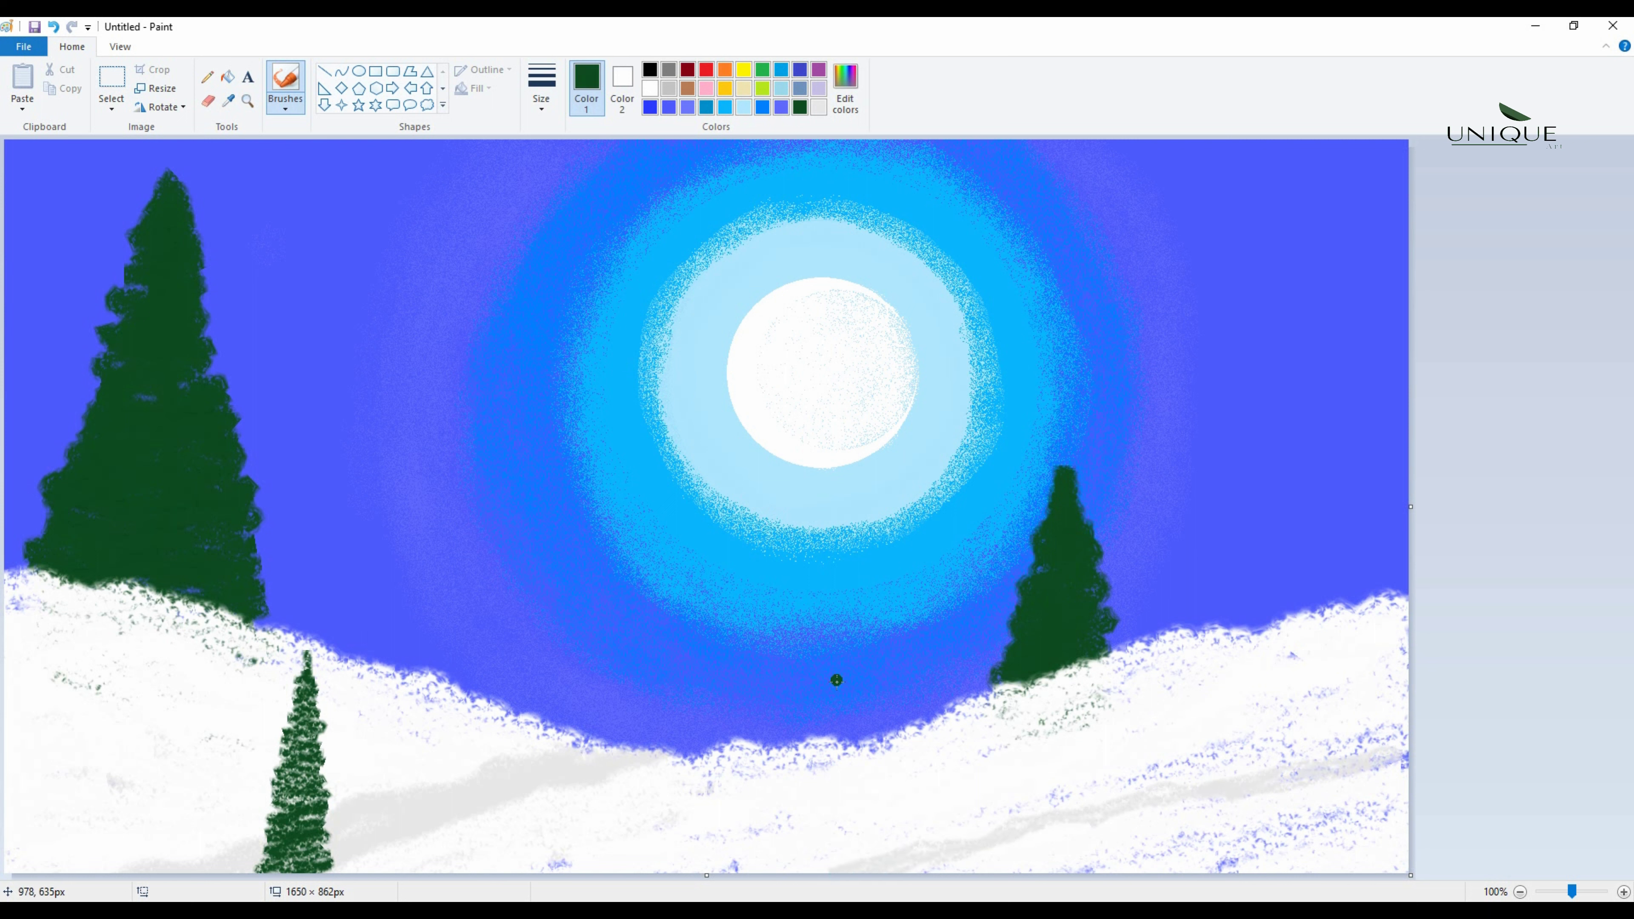
{"action": "mouse_move", "coordinate": [882, 746]}
{"action": "left_mouse_down"}
{"action": "mouse_move", "coordinate": [835, 766]}
{"action": "mouse_move", "coordinate": [873, 797]}
{"action": "mouse_move", "coordinate": [847, 809]}
{"action": "mouse_move", "coordinate": [863, 794]}
{"action": "mouse_move", "coordinate": [898, 831]}
{"action": "mouse_move", "coordinate": [901, 845]}
{"action": "mouse_move", "coordinate": [866, 842]}
{"action": "mouse_move", "coordinate": [902, 852]}
{"action": "left_mouse_up"}
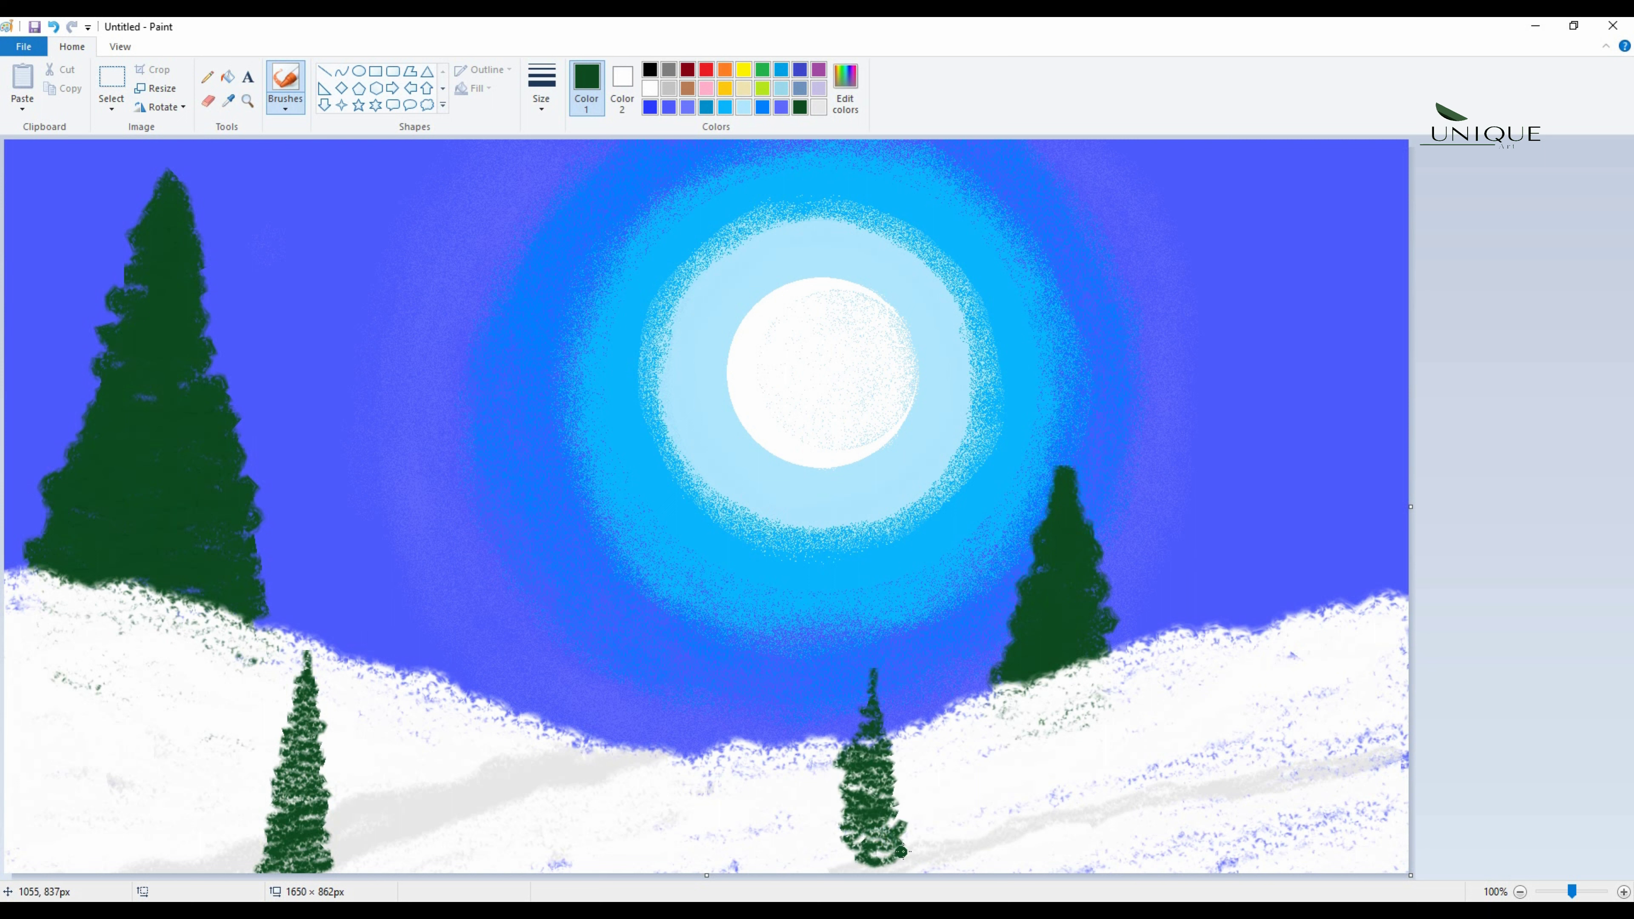
{"action": "left_click_drag", "start_coordinate": [1238, 673], "coordinate": [1242, 704]}
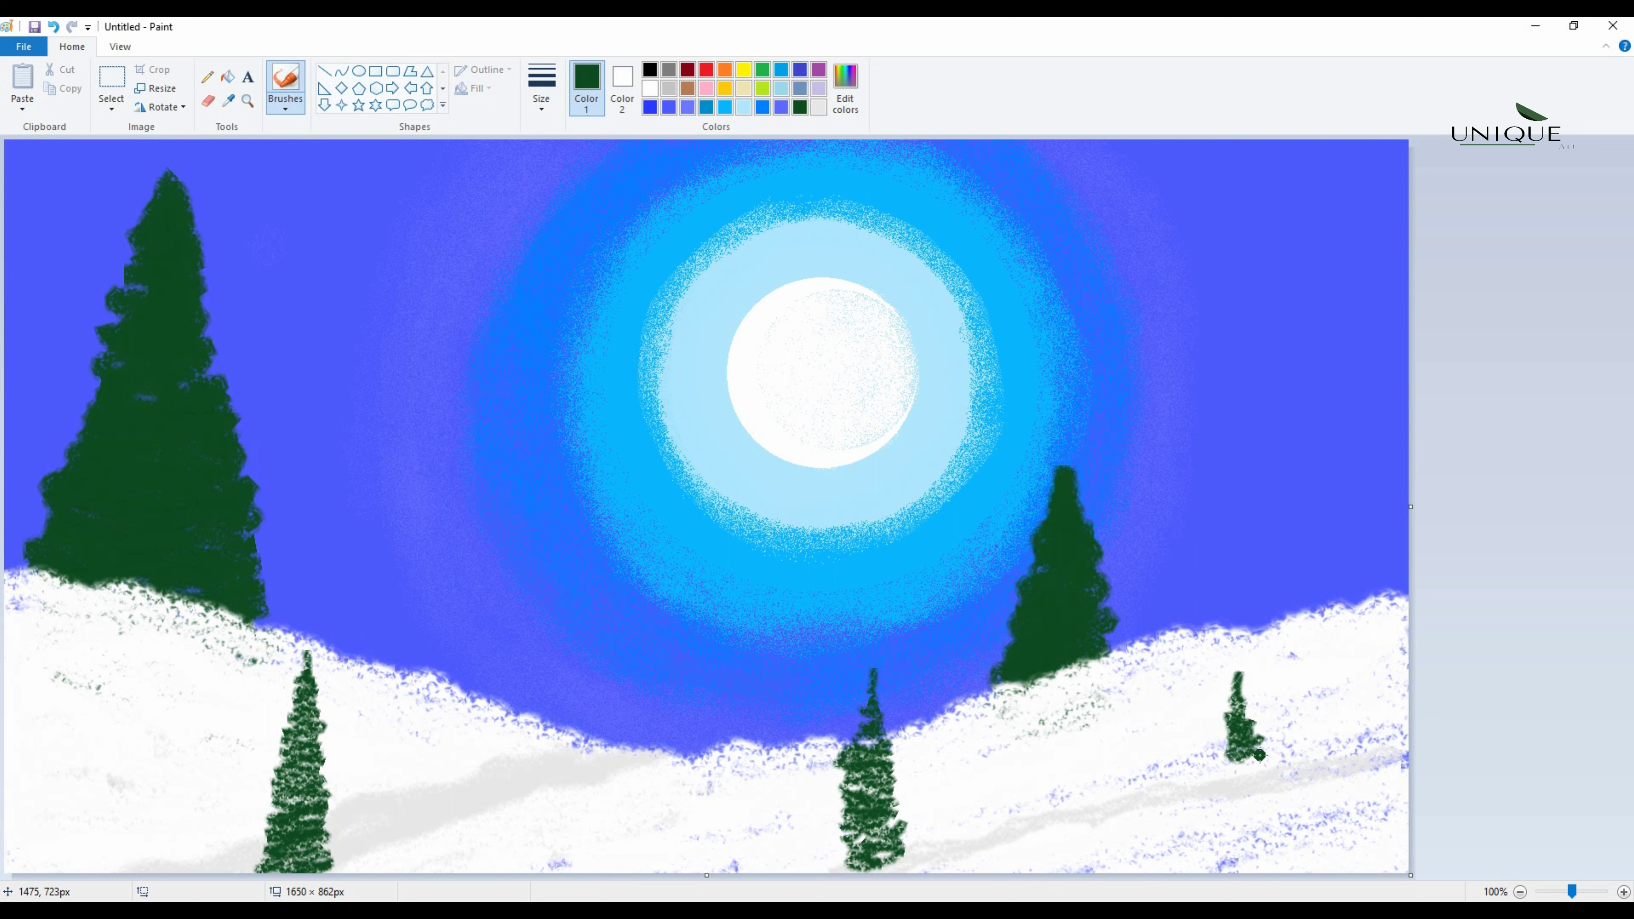
Widen the light grey path below the tiny fir with further strokes running down the slope.
{"action": "left_click", "coordinate": [818, 107]}
{"action": "left_click_drag", "start_coordinate": [1405, 759], "coordinate": [1131, 809]}
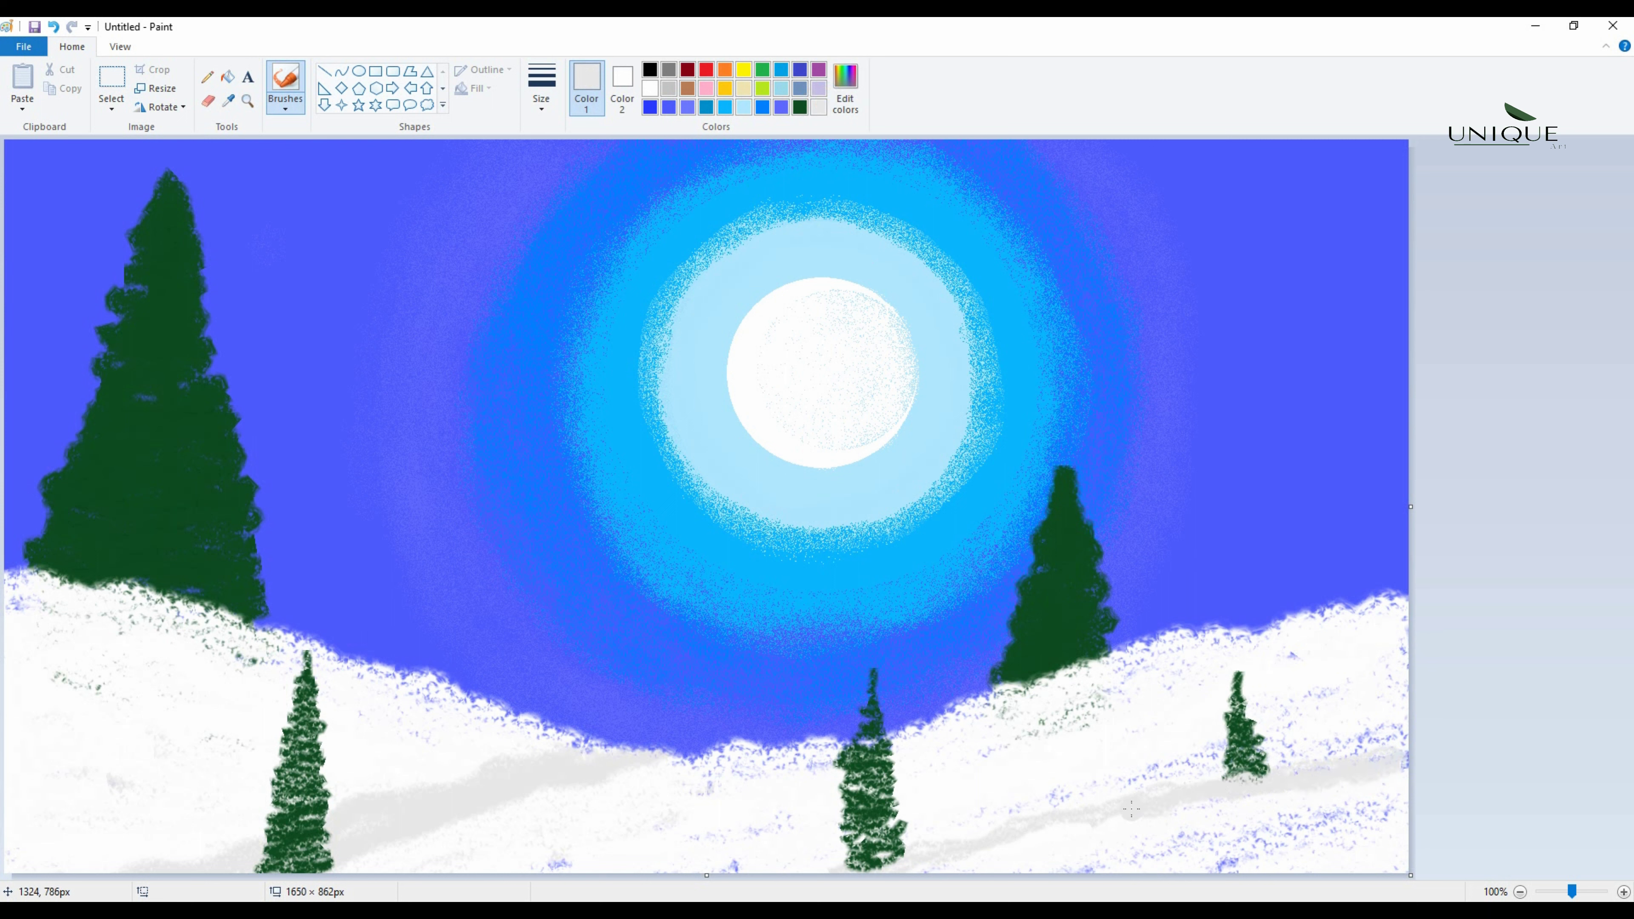
{"action": "mouse_move", "coordinate": [1401, 760]}
{"action": "left_mouse_down"}
{"action": "mouse_move", "coordinate": [1390, 776]}
{"action": "mouse_move", "coordinate": [1007, 842]}
{"action": "mouse_move", "coordinate": [1390, 781]}
{"action": "mouse_move", "coordinate": [875, 866]}
{"action": "mouse_move", "coordinate": [1148, 863]}
{"action": "left_mouse_up"}
Touch up the snow in white, covering blue and green specks and narrowing the grey path beside the foreground fir.
{"action": "left_click", "coordinate": [650, 89]}
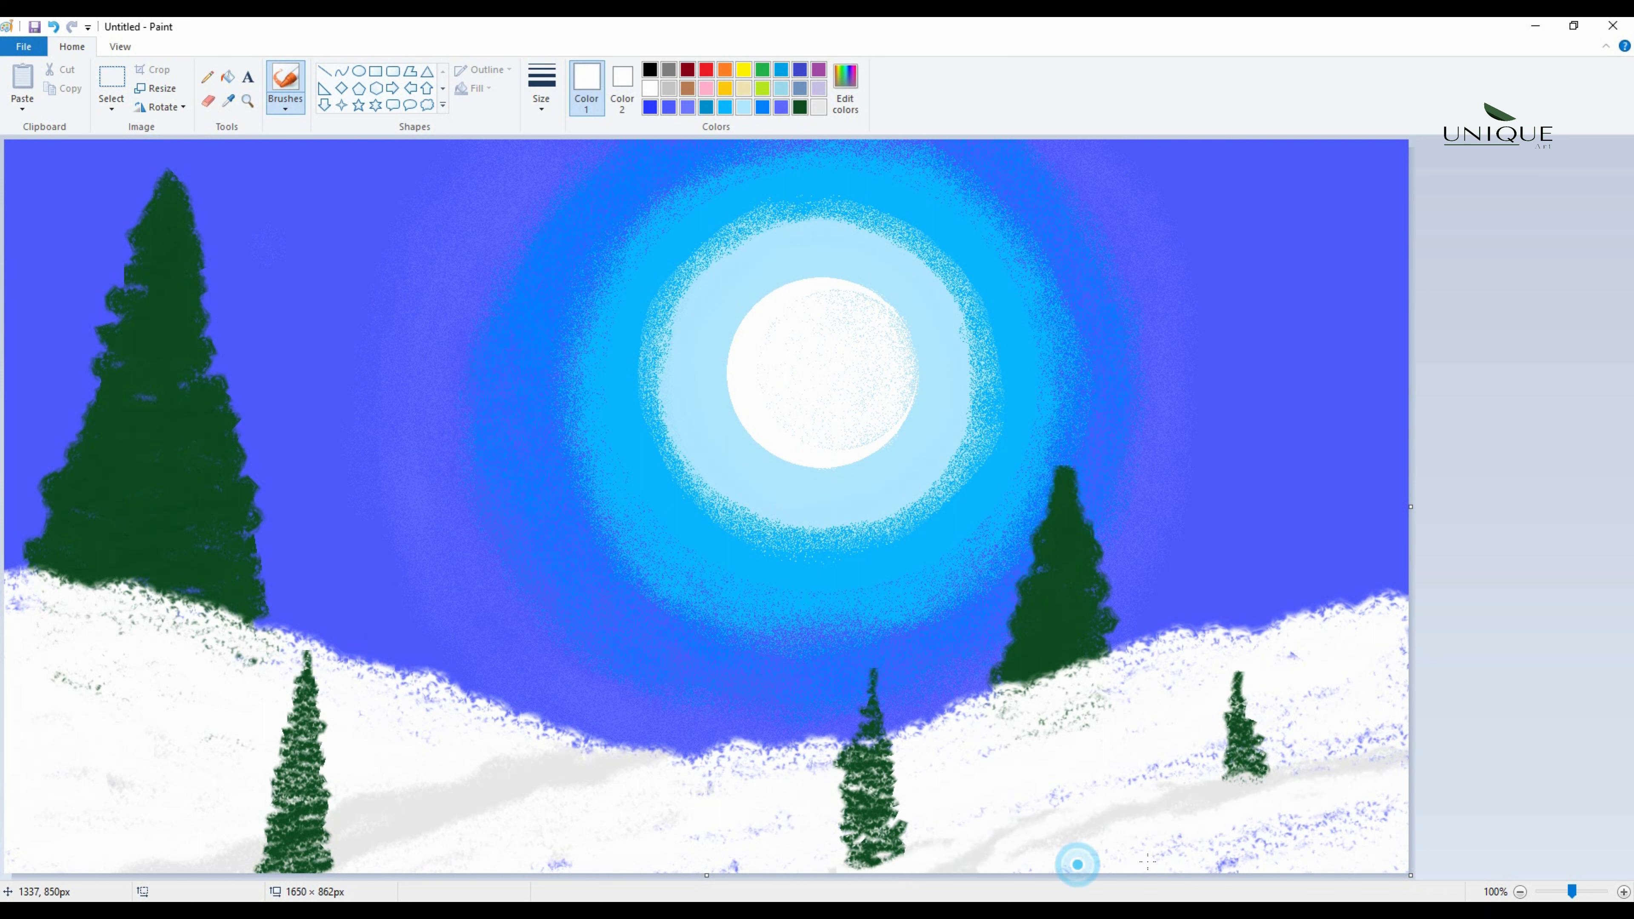
{"action": "left_click", "coordinate": [1295, 854]}
{"action": "mouse_move", "coordinate": [623, 769]}
{"action": "left_mouse_down"}
{"action": "mouse_move", "coordinate": [590, 756]}
{"action": "mouse_move", "coordinate": [509, 770]}
{"action": "mouse_move", "coordinate": [214, 866]}
{"action": "left_mouse_up"}
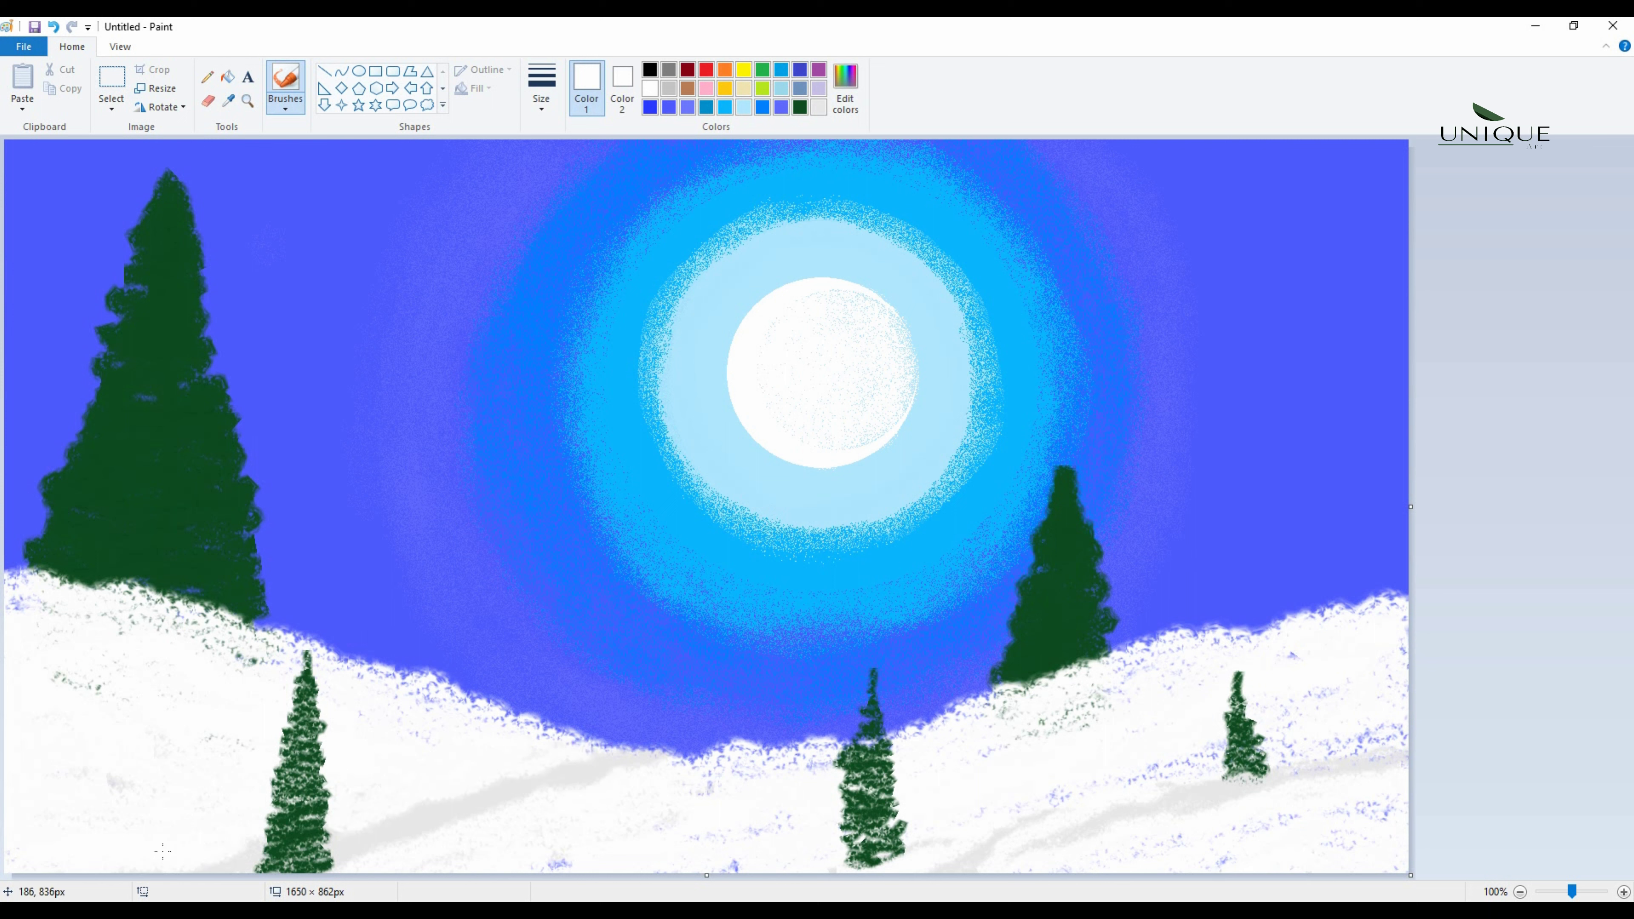
{"action": "mouse_move", "coordinate": [208, 652]}
{"action": "left_mouse_down"}
{"action": "mouse_move", "coordinate": [55, 679]}
{"action": "mouse_move", "coordinate": [86, 670]}
{"action": "left_mouse_up"}
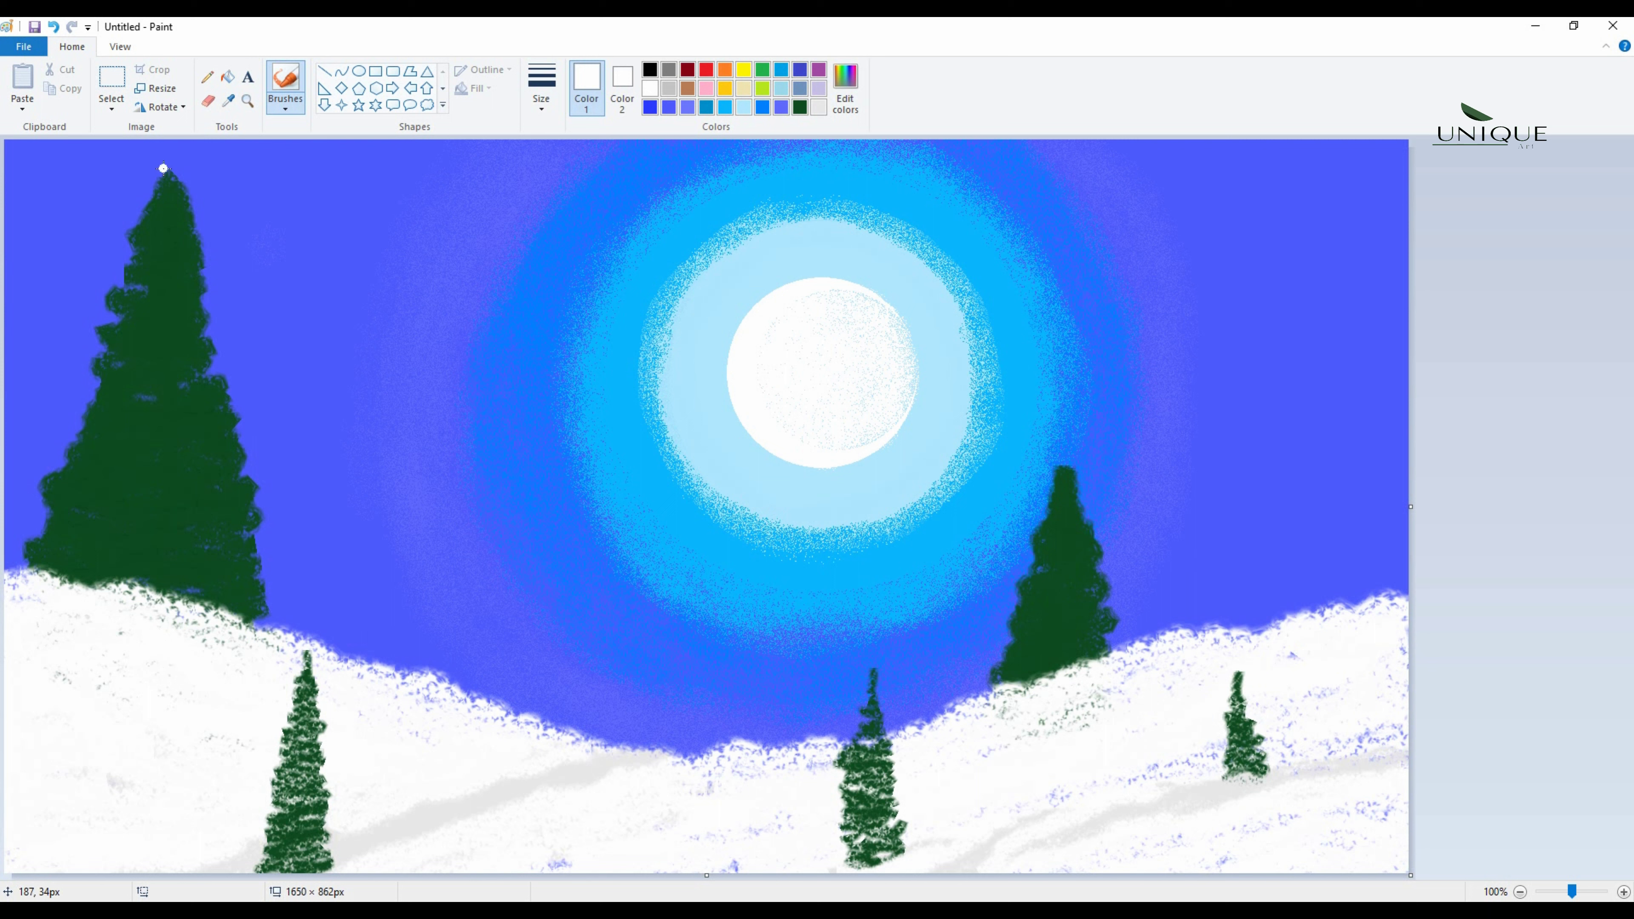
{"action": "left_click_drag", "start_coordinate": [159, 214], "coordinate": [188, 252]}
{"action": "key", "text": "ctrl+z"}
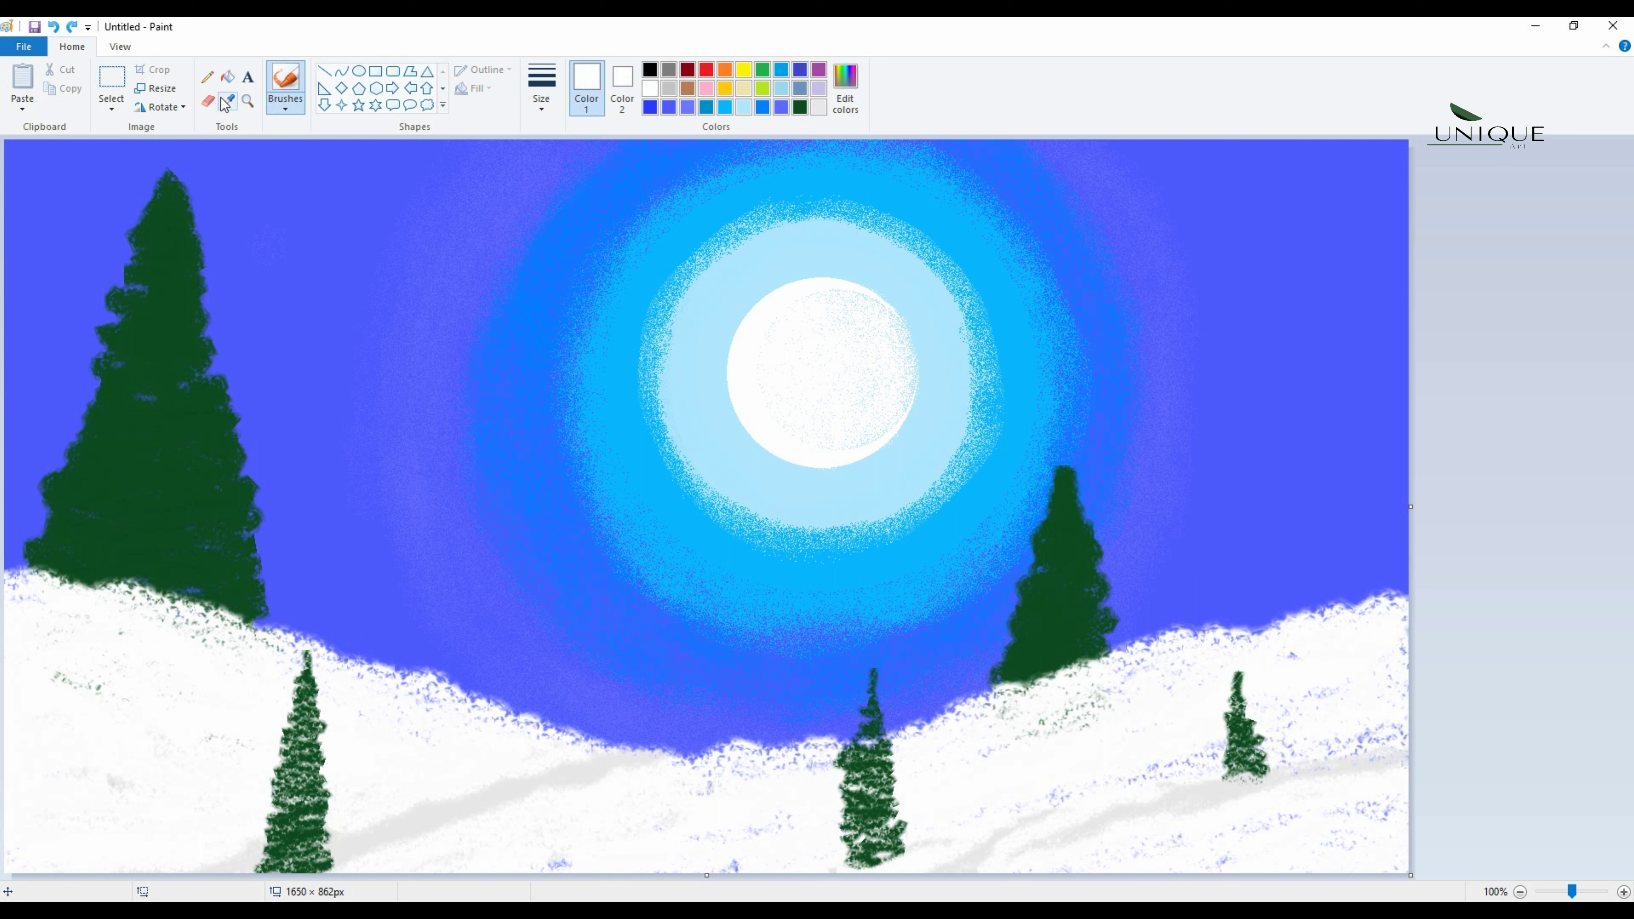
{"action": "left_click", "coordinate": [284, 108]}
{"action": "left_click", "coordinate": [296, 205]}
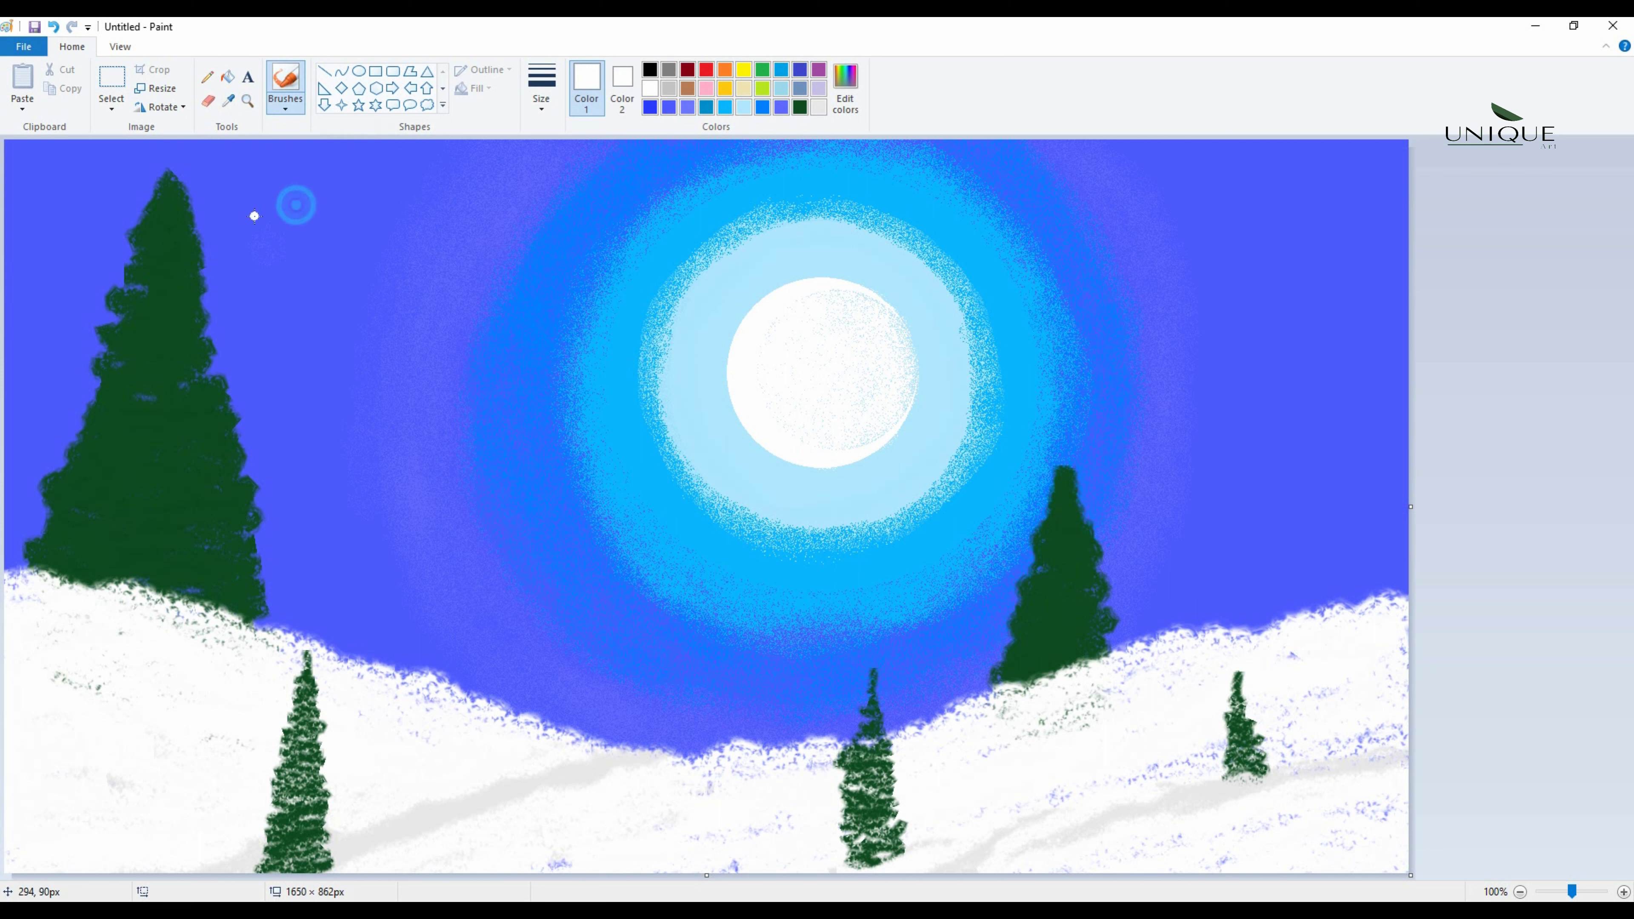
{"action": "key", "text": "ctrl+z"}
{"action": "key", "text": "ctrl+z"}
{"action": "key", "text": "ctrl+z"}
{"action": "key", "text": "ctrl+z"}
{"action": "key", "text": "ctrl+z"}
Dot the first four small white stars in the sky between the large tree's upper half and the moon's glow.
{"action": "left_click", "coordinate": [328, 170]}
{"action": "left_click_drag", "start_coordinate": [339, 229], "coordinate": [339, 239]}
{"action": "left_click_drag", "start_coordinate": [267, 253], "coordinate": [271, 263]}
{"action": "left_click", "coordinate": [314, 293]}
{"action": "left_click", "coordinate": [292, 317]}
{"action": "left_click_drag", "start_coordinate": [304, 407], "coordinate": [313, 421]}
{"action": "left_click", "coordinate": [357, 443]}
{"action": "key", "text": "ctrl+z"}
{"action": "key", "text": "ctrl+z"}
{"action": "key", "text": "ctrl+z"}
Scatter white stars down the sky between the large tree and the moon's glow, plus a few around the treetop.
{"action": "left_click", "coordinate": [324, 380]}
{"action": "left_click", "coordinate": [267, 315]}
{"action": "left_click", "coordinate": [280, 409]}
{"action": "left_click", "coordinate": [303, 499]}
{"action": "left_click", "coordinate": [296, 535]}
{"action": "left_click", "coordinate": [353, 563]}
{"action": "left_click", "coordinate": [387, 369]}
{"action": "left_click", "coordinate": [236, 162]}
{"action": "left_click", "coordinate": [124, 177]}
{"action": "left_click", "coordinate": [77, 256]}
Reduce the size of the basic Brush and dot small white stars along the canvas edge beside the large tree.
{"action": "left_click", "coordinate": [285, 107]}
{"action": "left_click", "coordinate": [285, 134]}
{"action": "key", "text": "ctrl+KP_Subtract"}
{"action": "key", "text": "ctrl+KP_Subtract"}
{"action": "key", "text": "ctrl+KP_Subtract"}
{"action": "key", "text": "ctrl+KP_Subtract"}
{"action": "key", "text": "ctrl+KP_Subtract"}
{"action": "key", "text": "ctrl+KP_Subtract"}
{"action": "key", "text": "ctrl+KP_Subtract"}
{"action": "key", "text": "ctrl+KP_Subtract"}
{"action": "key", "text": "ctrl+KP_Subtract"}
{"action": "key", "text": "ctrl+KP_Subtract"}
{"action": "key", "text": "ctrl+KP_Subtract"}
{"action": "key", "text": "ctrl+KP_Subtract"}
{"action": "key", "text": "ctrl+KP_Subtract"}
{"action": "key", "text": "ctrl+KP_Subtract"}
{"action": "key", "text": "ctrl+KP_Subtract"}
{"action": "key", "text": "ctrl+KP_Subtract"}
{"action": "key", "text": "ctrl+KP_Subtract"}
{"action": "key", "text": "ctrl+KP_Subtract"}
{"action": "key", "text": "ctrl+KP_Subtract"}
{"action": "key", "text": "ctrl+KP_Subtract"}
{"action": "key", "text": "ctrl+KP_Subtract"}
{"action": "key", "text": "ctrl+KP_Subtract"}
{"action": "key", "text": "ctrl+KP_Subtract"}
{"action": "key", "text": "ctrl+KP_Subtract"}
{"action": "key", "text": "ctrl+KP_Subtract"}
{"action": "key", "text": "ctrl+KP_Subtract"}
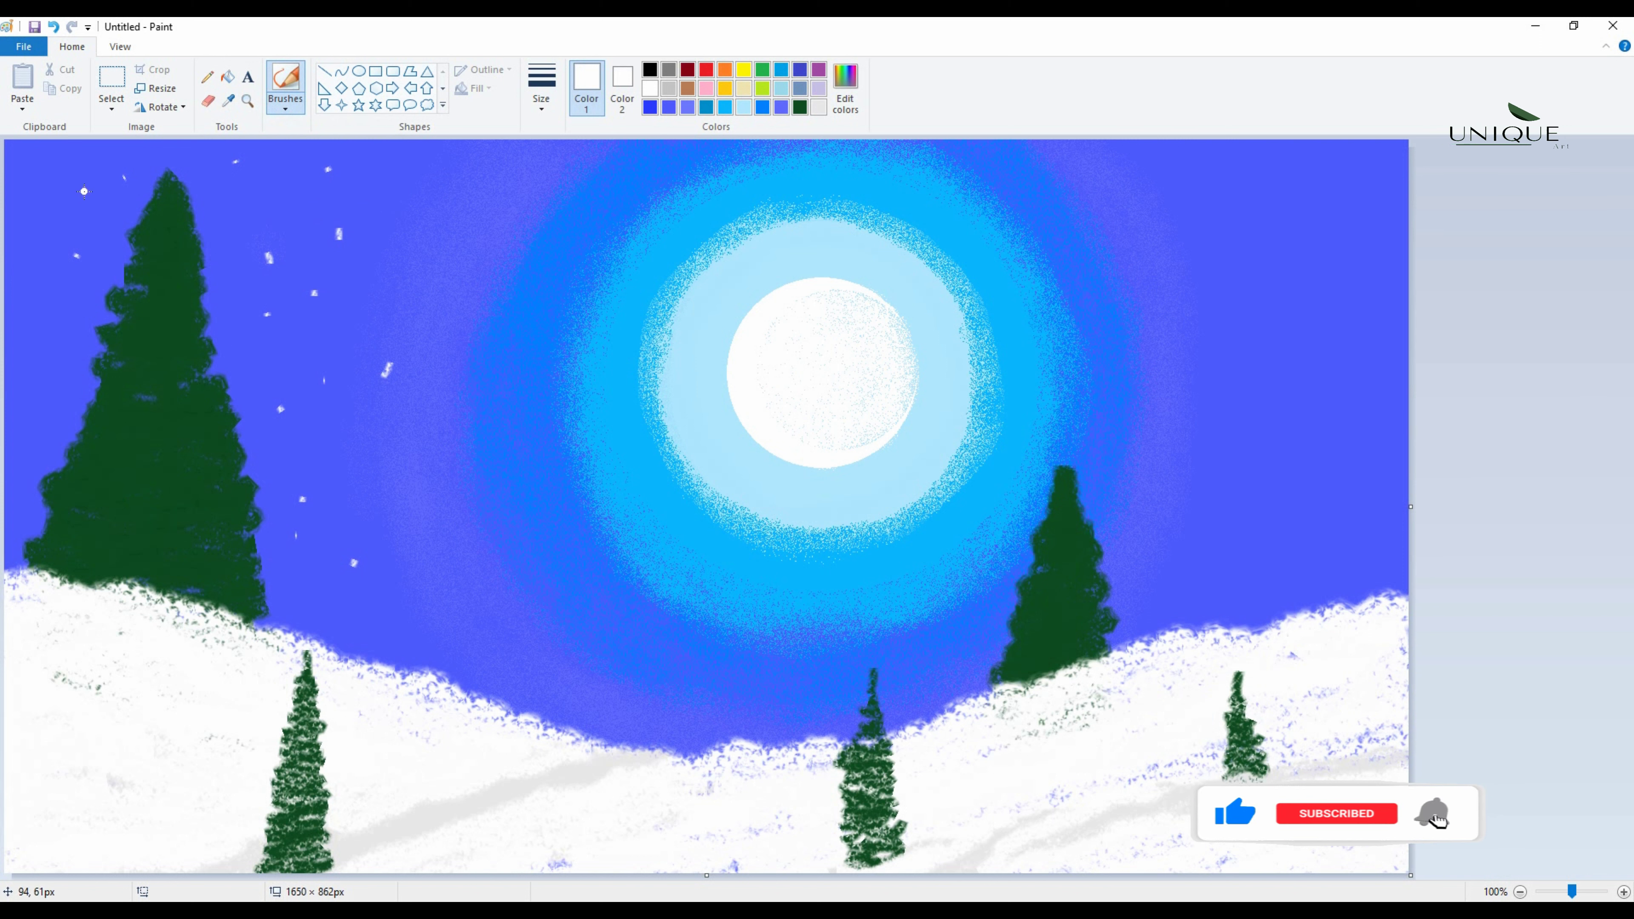
{"action": "left_click", "coordinate": [42, 167]}
{"action": "left_click", "coordinate": [36, 234]}
{"action": "left_click", "coordinate": [18, 307]}
{"action": "left_click", "coordinate": [58, 332]}
{"action": "left_click_drag", "start_coordinate": [42, 347], "coordinate": [27, 355]}
{"action": "left_click", "coordinate": [6, 406]}
{"action": "left_click", "coordinate": [28, 440]}
{"action": "left_click_drag", "start_coordinate": [280, 232], "coordinate": [290, 251]}
Use the Oil brush to fill the narrow strip of sky between the canvas edge and the large tree with white stars.
{"action": "left_click", "coordinate": [283, 113]}
{"action": "left_click", "coordinate": [286, 171]}
{"action": "left_click", "coordinate": [79, 199]}
{"action": "left_click", "coordinate": [91, 228]}
{"action": "left_click", "coordinate": [41, 311]}
{"action": "left_click", "coordinate": [62, 330]}
{"action": "left_click", "coordinate": [60, 350]}
{"action": "left_click", "coordinate": [47, 387]}
{"action": "left_click", "coordinate": [24, 385]}
{"action": "left_click", "coordinate": [20, 476]}
{"action": "left_click", "coordinate": [18, 511]}
{"action": "left_click", "coordinate": [23, 527]}
Add white stars along the large tree's moon-facing edge and across the sky above its top.
{"action": "left_click_drag", "start_coordinate": [234, 344], "coordinate": [250, 373]}
{"action": "left_click_drag", "start_coordinate": [233, 319], "coordinate": [239, 329]}
{"action": "left_click", "coordinate": [231, 233]}
{"action": "left_click", "coordinate": [218, 178]}
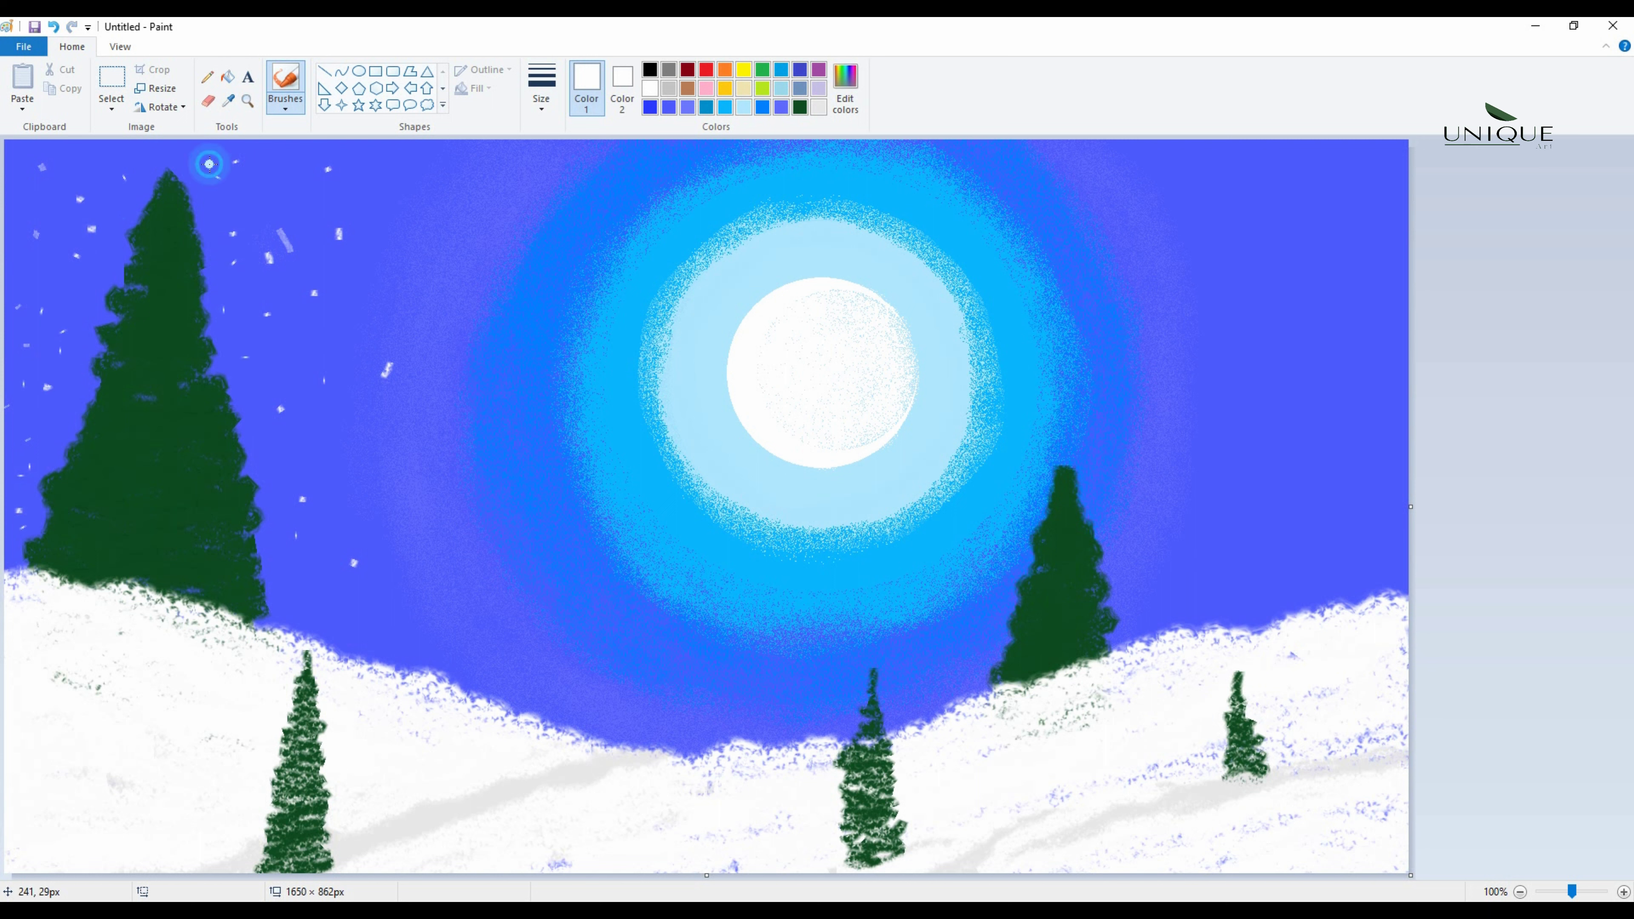
{"action": "left_click", "coordinate": [193, 155]}
{"action": "left_click", "coordinate": [111, 161]}
{"action": "left_click", "coordinate": [79, 149]}
{"action": "left_click", "coordinate": [18, 187]}
{"action": "left_click", "coordinate": [294, 204]}
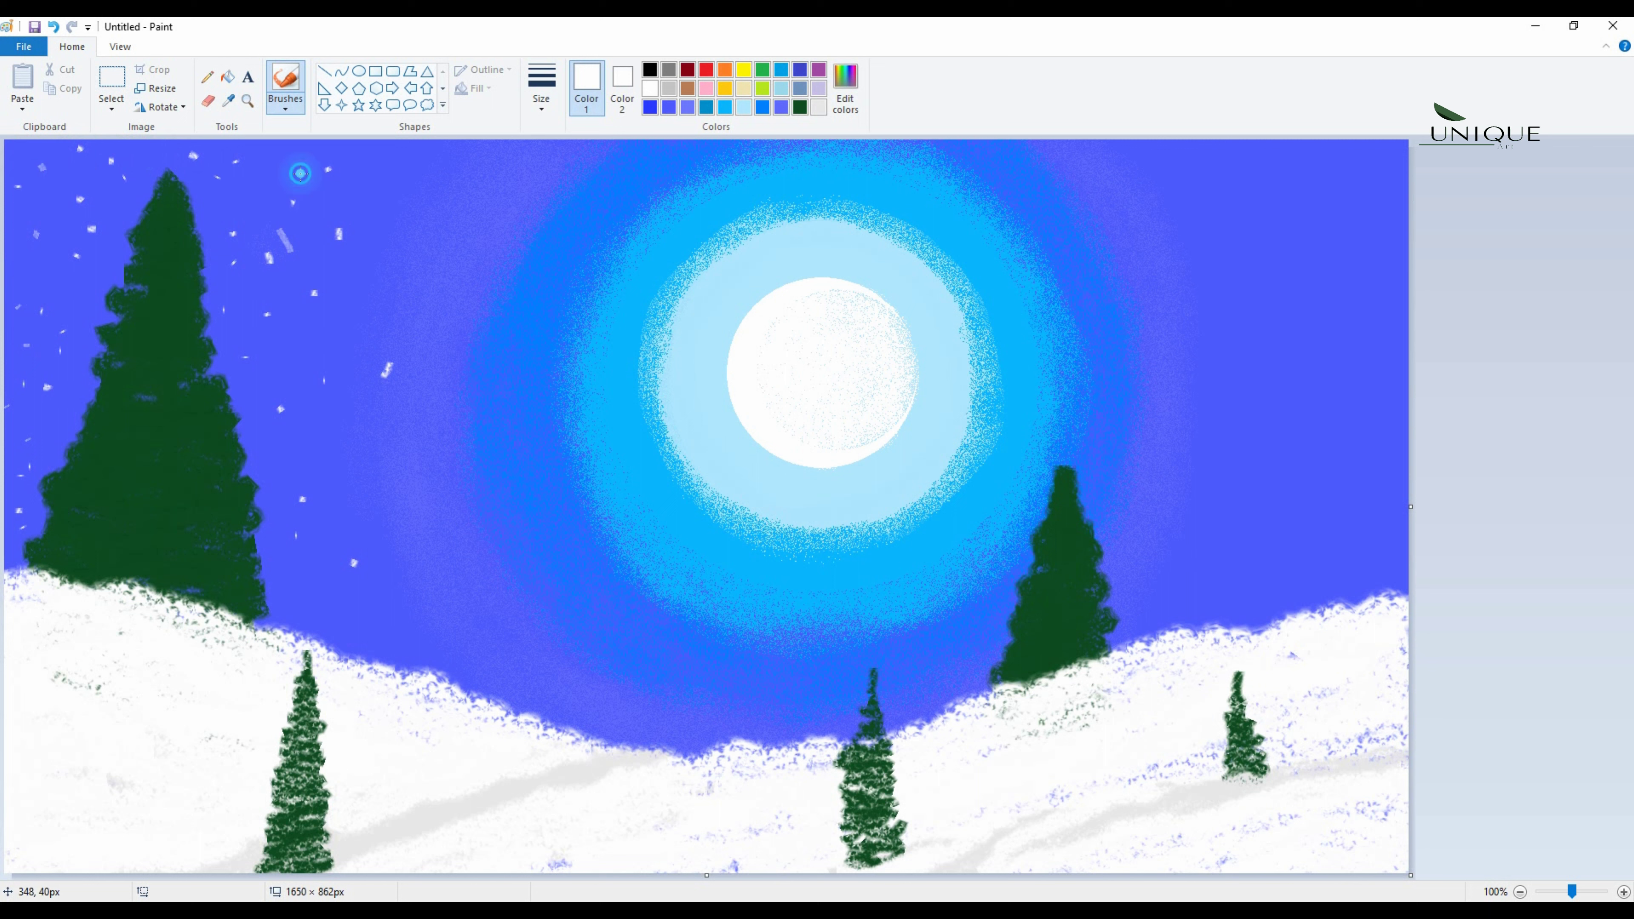
Dot white stars in the sky above the smaller background tree, just outside the moon's glow.
{"action": "left_click", "coordinate": [1141, 295]}
{"action": "left_click", "coordinate": [1200, 313]}
{"action": "left_click", "coordinate": [1169, 355]}
{"action": "left_click", "coordinate": [1198, 371]}
{"action": "left_click_drag", "start_coordinate": [1232, 369], "coordinate": [1224, 387]}
{"action": "left_click_drag", "start_coordinate": [1156, 426], "coordinate": [1160, 436]}
Try Calligraphy brush 1, return to the basic Brush, and add more white stars to the sky above the tiny fir.
{"action": "left_click", "coordinate": [285, 107]}
{"action": "left_click", "coordinate": [315, 132]}
{"action": "left_click", "coordinate": [285, 107]}
{"action": "left_click", "coordinate": [284, 132]}
{"action": "left_click", "coordinate": [1229, 214]}
{"action": "left_click", "coordinate": [1281, 357]}
{"action": "left_click", "coordinate": [1279, 421]}
{"action": "left_click", "coordinate": [1178, 452]}
Use the Marker to add five short white star marks in the sky above the tiny fir.
{"action": "left_click", "coordinate": [286, 106]}
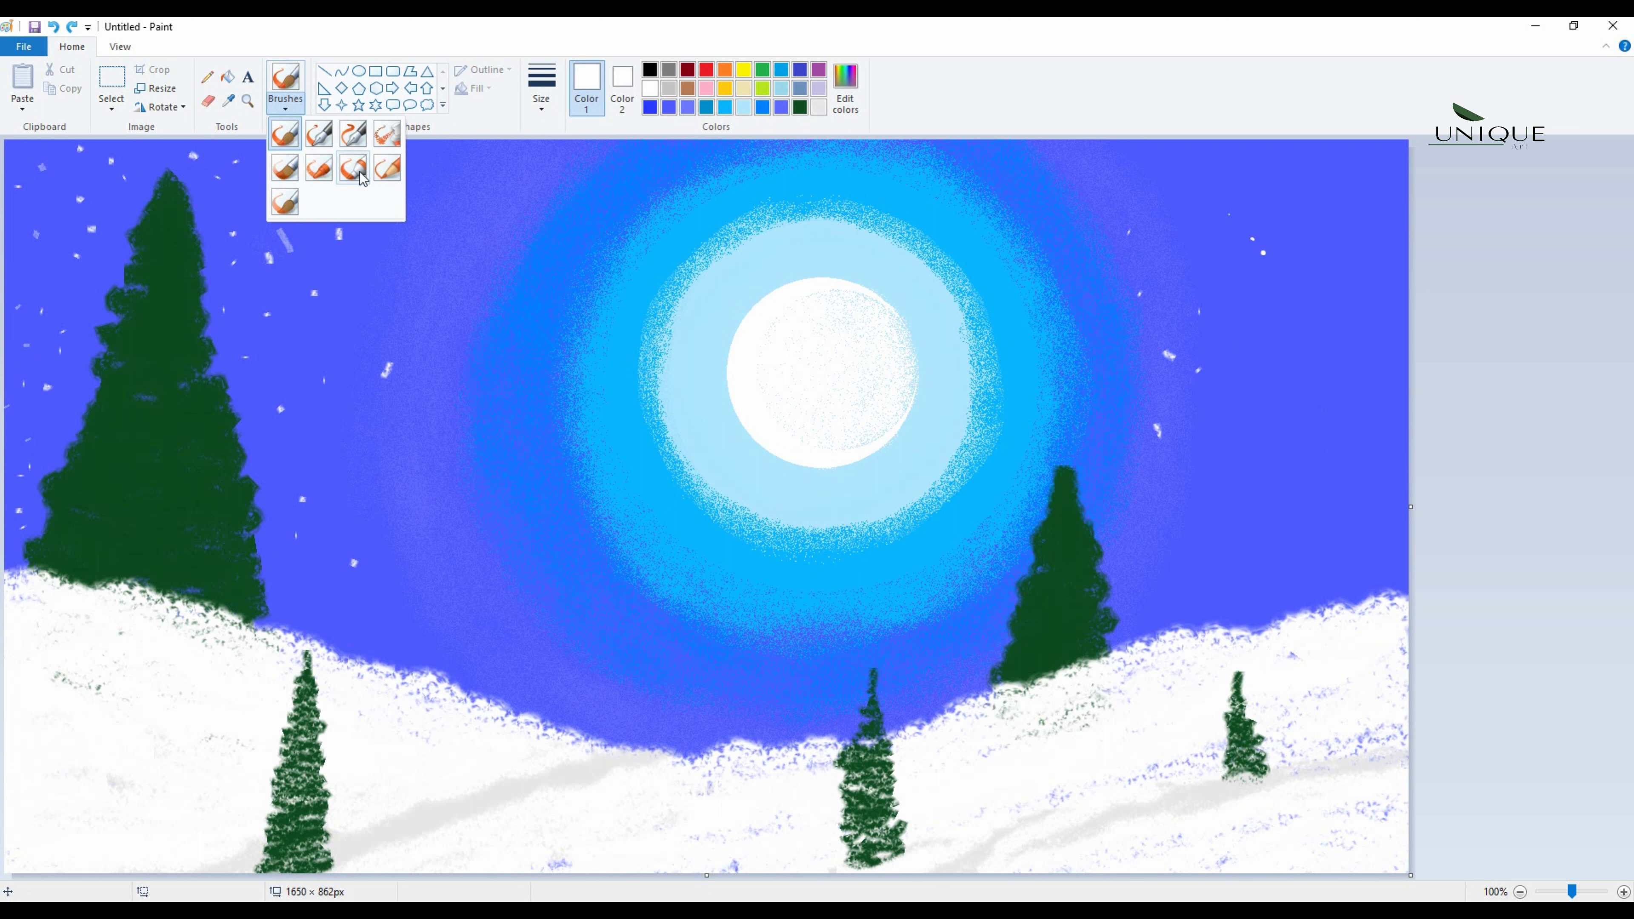
{"action": "left_click", "coordinate": [359, 168]}
{"action": "left_click", "coordinate": [1257, 375]}
{"action": "left_click", "coordinate": [1252, 429]}
{"action": "left_click", "coordinate": [1270, 429]}
{"action": "left_click", "coordinate": [1223, 289]}
{"action": "left_click", "coordinate": [1266, 307]}
Use the Natural pencil to add a white star in the sky between the large tree and the moon.
{"action": "left_click", "coordinate": [285, 108]}
{"action": "left_click", "coordinate": [388, 171]}
{"action": "left_click", "coordinate": [353, 310]}
Try the Watercolor brush, switch to a smaller textured brush, and dot white stars in the upper sky beside the large tree.
{"action": "left_click", "coordinate": [291, 108]}
{"action": "left_click", "coordinate": [289, 202]}
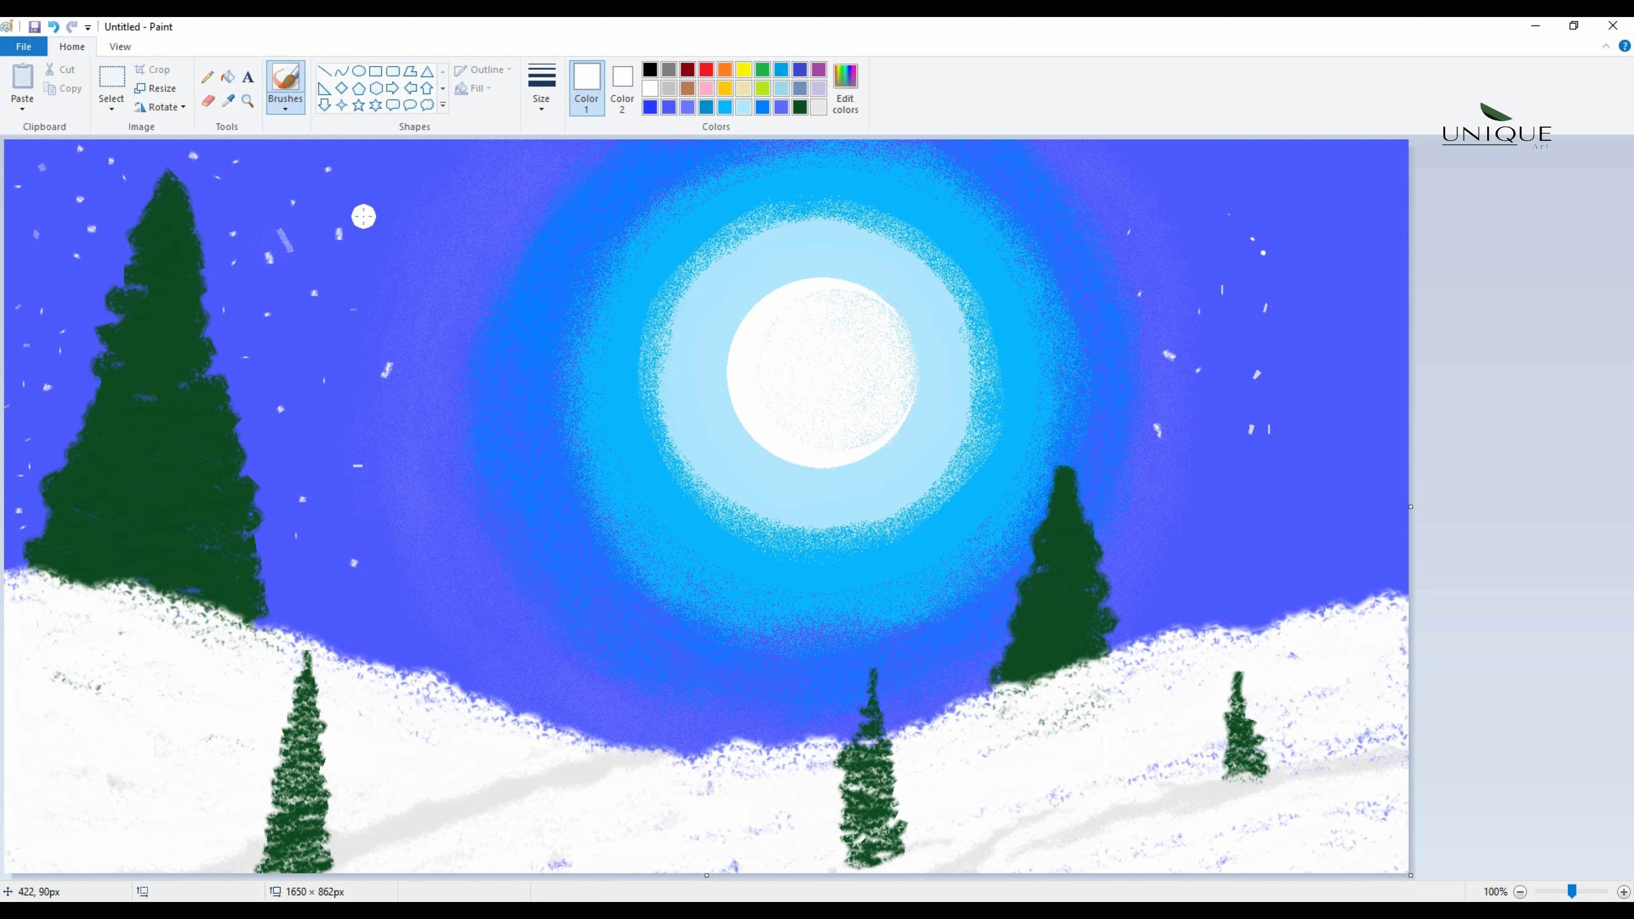
{"action": "left_click", "coordinate": [285, 106]}
{"action": "left_click", "coordinate": [379, 173]}
{"action": "left_click", "coordinate": [382, 162]}
{"action": "left_click", "coordinate": [355, 195]}
{"action": "left_click", "coordinate": [380, 256]}
{"action": "left_click", "coordinate": [367, 279]}
Scatter white stars across the upper sky between the large tree and the outer edge of the moon's glow.
{"action": "left_click", "coordinate": [483, 156]}
{"action": "left_click", "coordinate": [477, 254]}
{"action": "left_click", "coordinate": [504, 244]}
{"action": "left_click", "coordinate": [532, 206]}
{"action": "left_click", "coordinate": [581, 172]}
{"action": "left_click", "coordinate": [561, 247]}
{"action": "left_click", "coordinate": [526, 318]}
{"action": "left_click", "coordinate": [451, 301]}
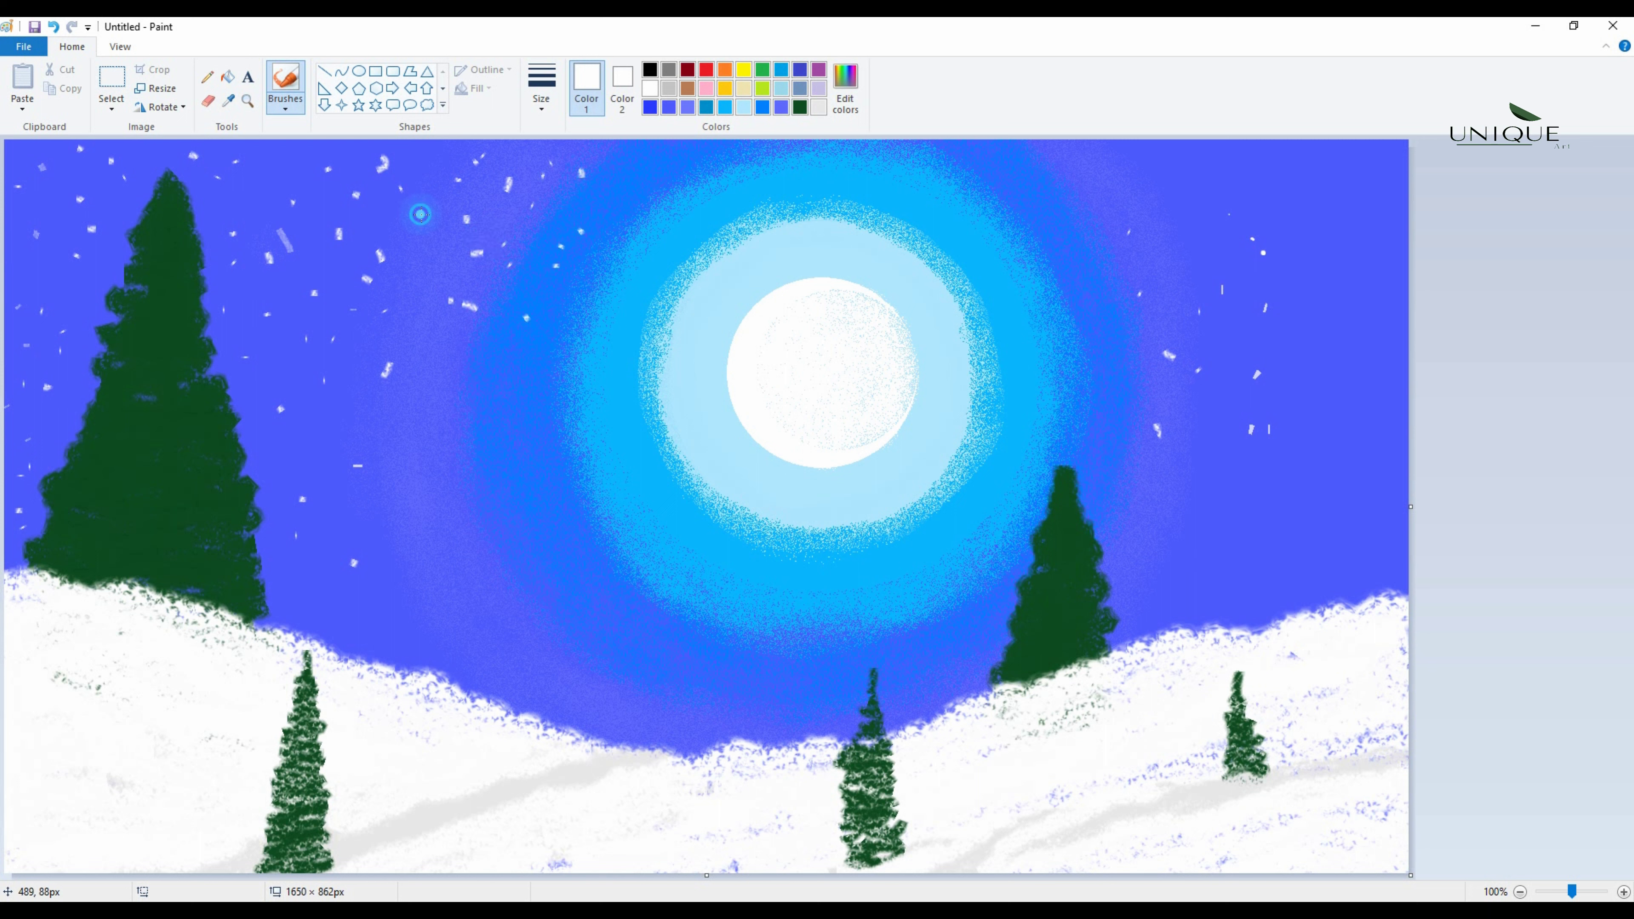
{"action": "left_click", "coordinate": [436, 210]}
{"action": "left_click", "coordinate": [413, 266]}
{"action": "left_click", "coordinate": [415, 239]}
{"action": "left_click", "coordinate": [427, 166]}
Add white stars low in the sky beside the large tree's base, just above the snowy slope.
{"action": "left_click", "coordinate": [317, 452]}
{"action": "left_click", "coordinate": [269, 454]}
{"action": "left_click", "coordinate": [287, 507]}
{"action": "left_click", "coordinate": [297, 573]}
{"action": "left_click", "coordinate": [285, 593]}
{"action": "left_click", "coordinate": [306, 609]}
{"action": "left_click", "coordinate": [340, 613]}
{"action": "left_click", "coordinate": [365, 630]}
{"action": "left_click_drag", "start_coordinate": [348, 575], "coordinate": [367, 571]}
{"action": "left_click_drag", "start_coordinate": [378, 535], "coordinate": [372, 522]}
Fill the sky midway between the large tree and the moon's glow with white stars, down to the snow ridge.
{"action": "left_click", "coordinate": [408, 628]}
{"action": "left_click", "coordinate": [413, 527]}
{"action": "left_click", "coordinate": [404, 475]}
{"action": "left_click_drag", "start_coordinate": [447, 410], "coordinate": [442, 423]}
{"action": "left_click", "coordinate": [466, 340]}
{"action": "left_click", "coordinate": [499, 403]}
{"action": "left_click", "coordinate": [485, 512]}
{"action": "left_click", "coordinate": [425, 556]}
{"action": "left_click", "coordinate": [446, 602]}
{"action": "left_click", "coordinate": [430, 656]}
{"action": "left_click", "coordinate": [483, 657]}
Dot white stars up along the left outer edge of the moon's glow, from the lower sky towards the top.
{"action": "left_click", "coordinate": [503, 563]}
{"action": "left_click", "coordinate": [549, 451]}
{"action": "left_click", "coordinate": [552, 325]}
{"action": "left_click", "coordinate": [567, 303]}
{"action": "left_click", "coordinate": [579, 269]}
{"action": "left_click", "coordinate": [587, 231]}
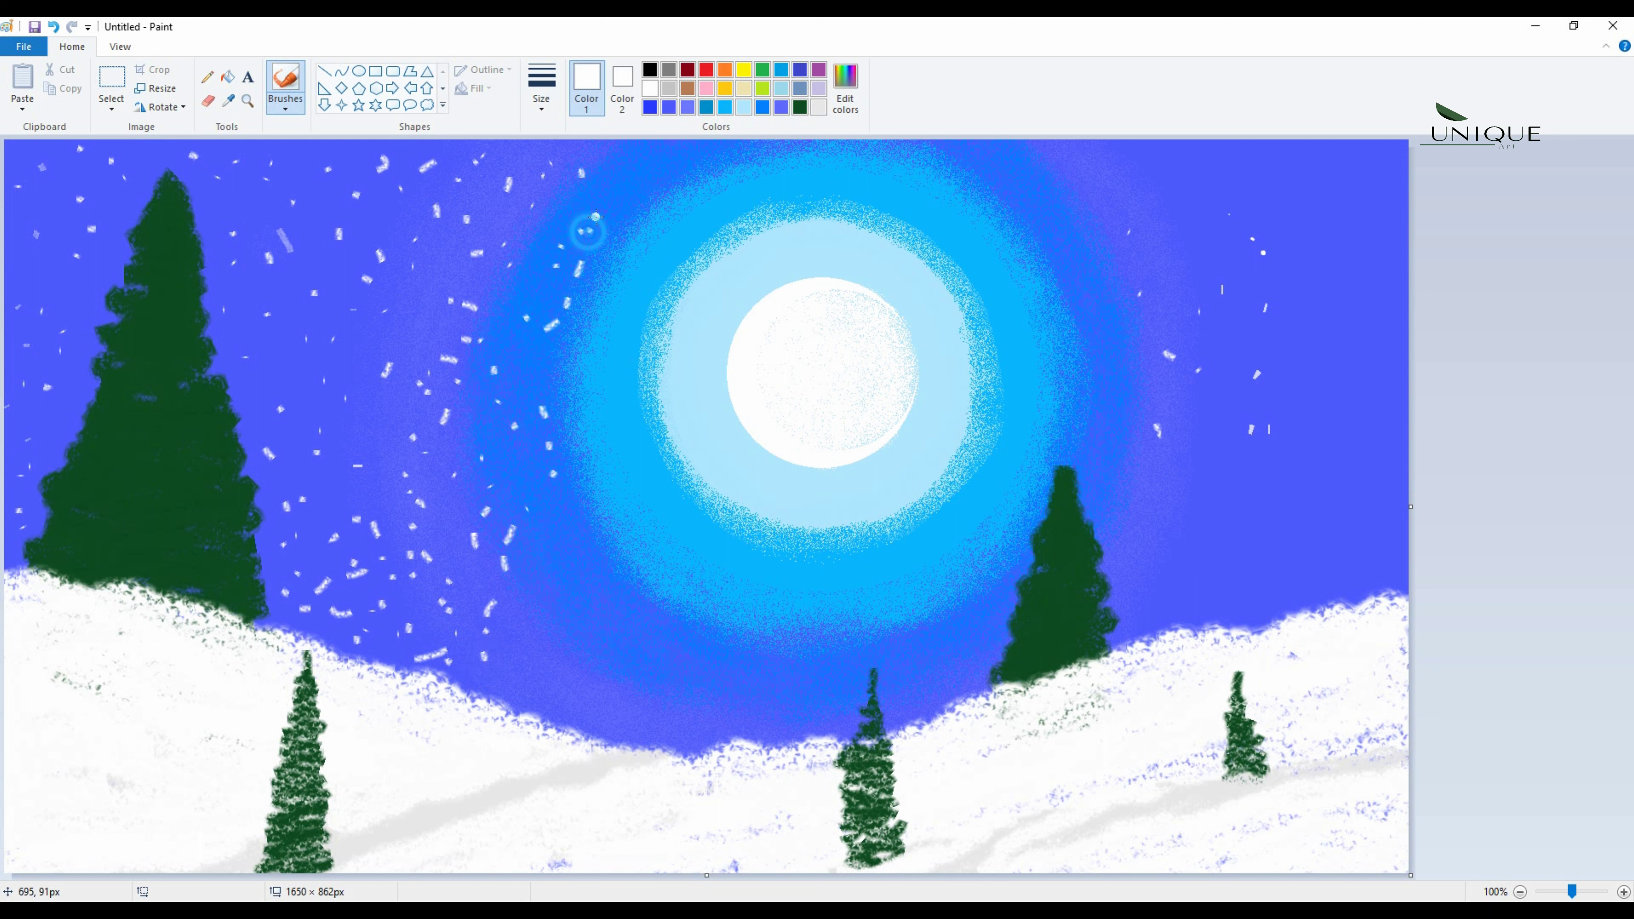
Paint short white star marks along the lower-left part of the moon's glow and down to the snow ridge.
{"action": "left_click_drag", "start_coordinate": [647, 559], "coordinate": [637, 567]}
{"action": "left_click_drag", "start_coordinate": [592, 596], "coordinate": [578, 582]}
{"action": "left_click", "coordinate": [555, 502]}
{"action": "left_click_drag", "start_coordinate": [596, 378], "coordinate": [591, 356]}
{"action": "left_click", "coordinate": [547, 618]}
{"action": "left_click", "coordinate": [519, 661]}
{"action": "left_click_drag", "start_coordinate": [598, 652], "coordinate": [606, 632]}
{"action": "left_click", "coordinate": [616, 722]}
{"action": "left_click", "coordinate": [647, 634]}
{"action": "left_click", "coordinate": [695, 623]}
{"action": "left_click", "coordinate": [660, 612]}
{"action": "left_click", "coordinate": [687, 659]}
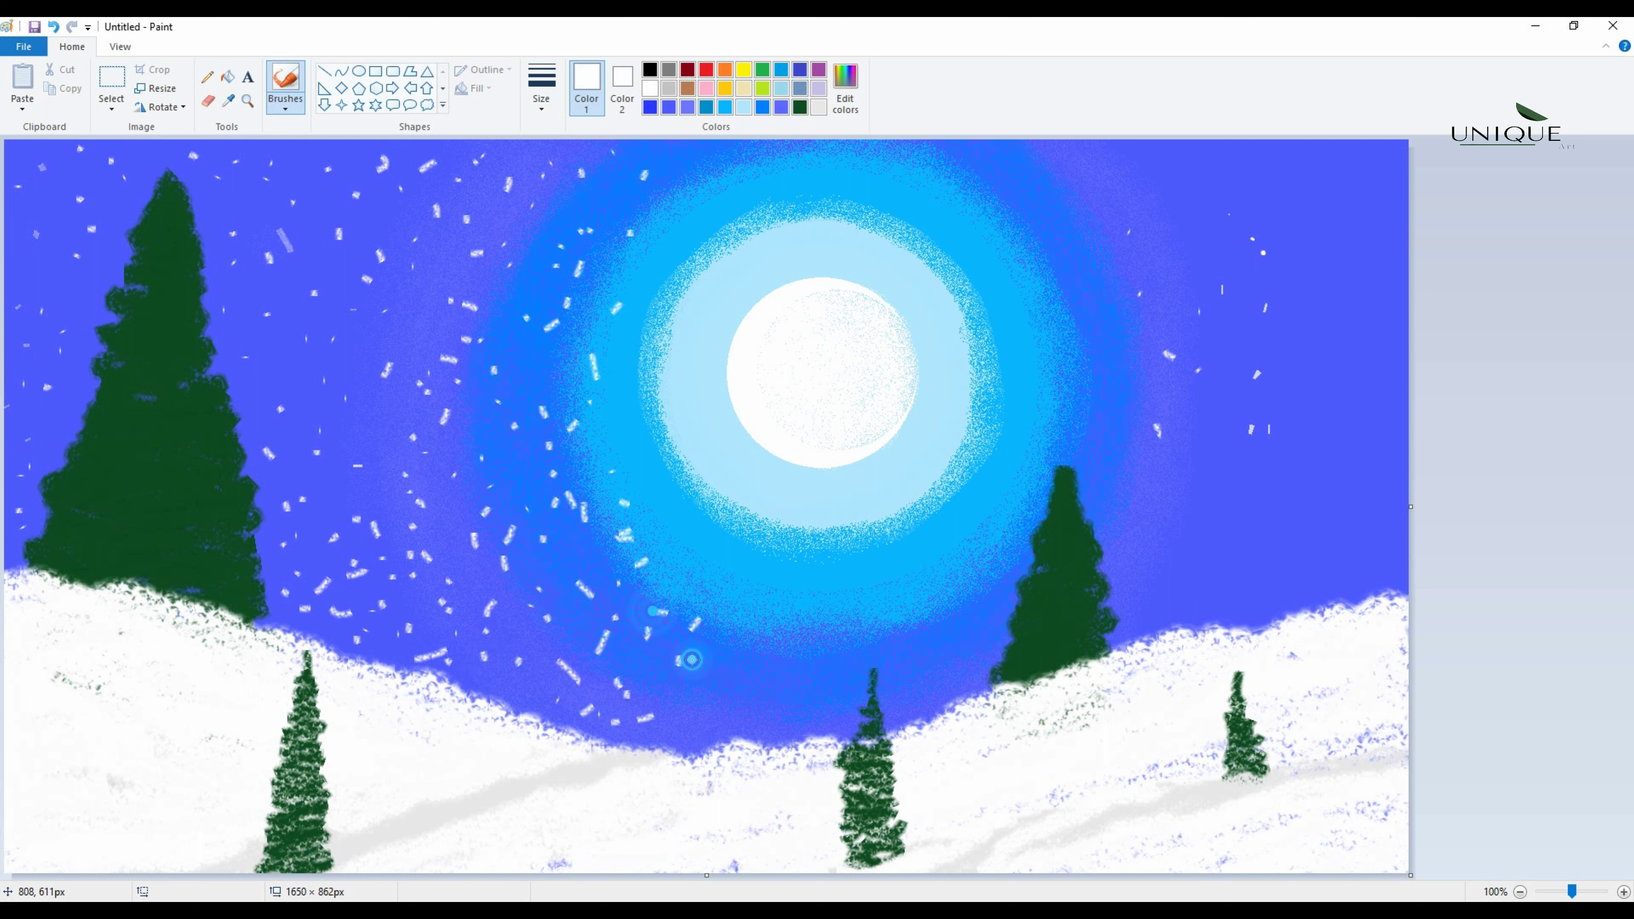
Add white stars just above the snow ridge, to the left of the middle small fir.
{"action": "left_click", "coordinate": [732, 714]}
{"action": "left_click", "coordinate": [745, 672]}
{"action": "left_click", "coordinate": [758, 661]}
{"action": "left_click", "coordinate": [779, 693]}
{"action": "left_click", "coordinate": [762, 702]}
{"action": "left_click", "coordinate": [706, 671]}
{"action": "left_click", "coordinate": [727, 632]}
{"action": "left_click", "coordinate": [701, 680]}
{"action": "left_click", "coordinate": [698, 722]}
Dot white stars down through the bright blue glow on the moon's left side, starting near the canvas's upper edge.
{"action": "left_click", "coordinate": [713, 161]}
{"action": "left_click", "coordinate": [720, 174]}
{"action": "left_click", "coordinate": [716, 192]}
{"action": "left_click", "coordinate": [725, 240]}
{"action": "left_click", "coordinate": [701, 266]}
{"action": "left_click", "coordinate": [693, 368]}
{"action": "left_click_drag", "start_coordinate": [669, 399], "coordinate": [677, 414]}
{"action": "left_click", "coordinate": [705, 436]}
Add white stars in the glow below the moon and up along its right side.
{"action": "left_click", "coordinate": [805, 653]}
{"action": "left_click", "coordinate": [847, 542]}
{"action": "left_click_drag", "start_coordinate": [842, 516], "coordinate": [852, 509]}
{"action": "left_click", "coordinate": [907, 477]}
{"action": "left_click", "coordinate": [945, 444]}
{"action": "left_click", "coordinate": [931, 407]}
{"action": "left_click", "coordinate": [924, 335]}
{"action": "left_click", "coordinate": [903, 307]}
Paint short white star marks in the glow above the moon, up to the canvas's upper edge.
{"action": "left_click_drag", "start_coordinate": [854, 235], "coordinate": [855, 238]}
{"action": "left_click_drag", "start_coordinate": [929, 263], "coordinate": [886, 221]}
{"action": "left_click", "coordinate": [939, 187]}
{"action": "left_click_drag", "start_coordinate": [876, 190], "coordinate": [861, 183]}
{"action": "left_click_drag", "start_coordinate": [827, 181], "coordinate": [818, 183]}
{"action": "left_click", "coordinate": [801, 231]}
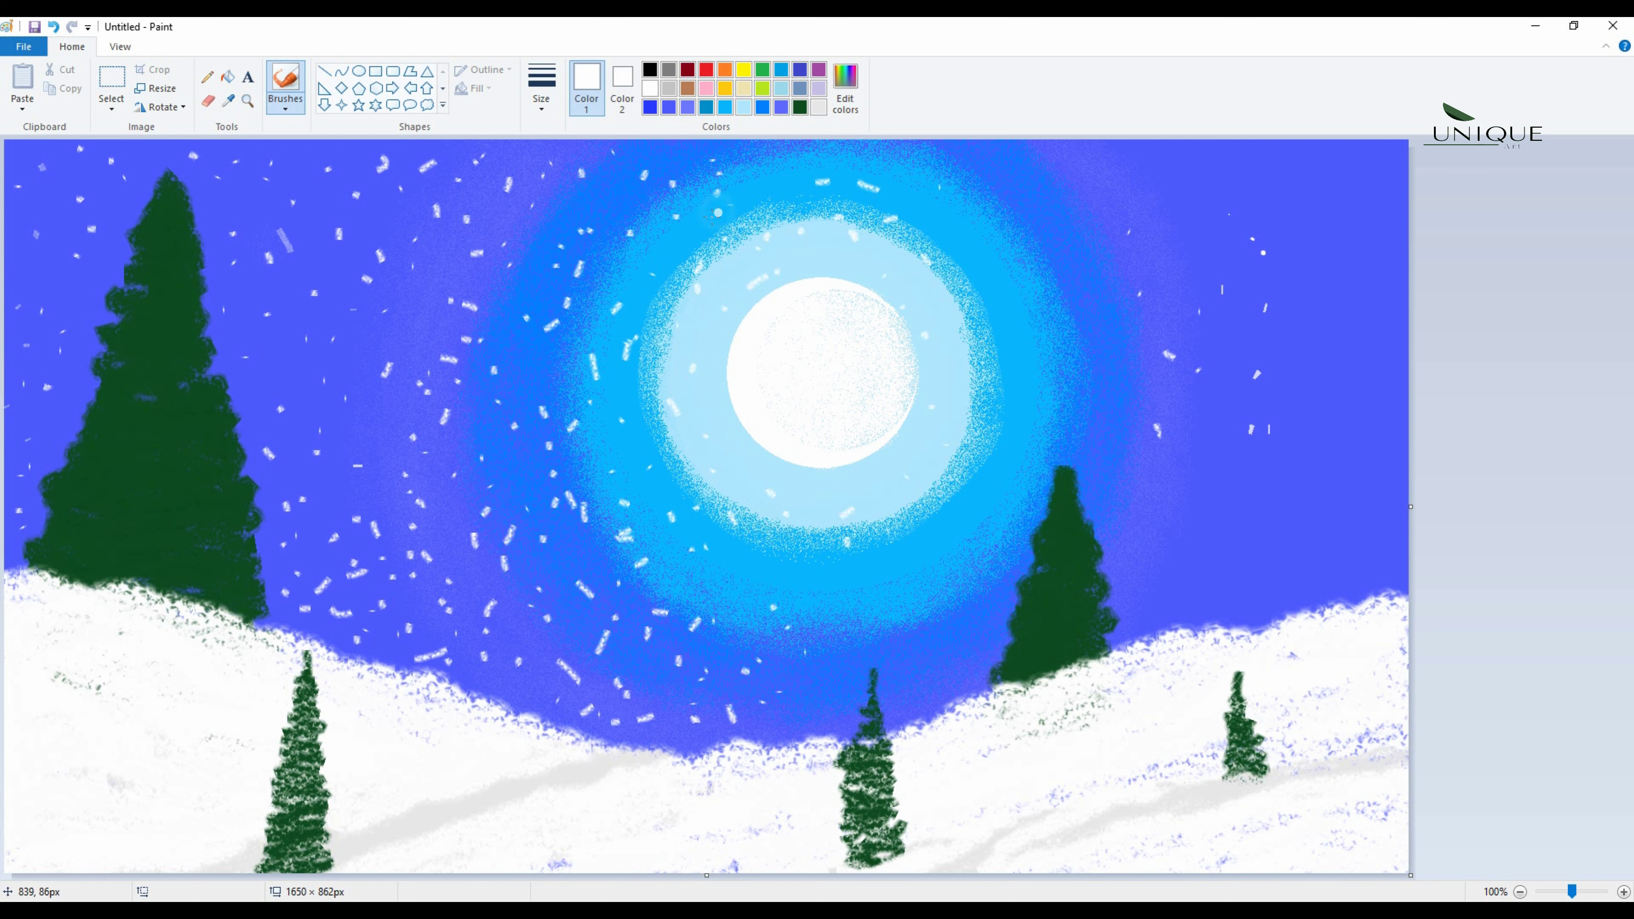
{"action": "left_click", "coordinate": [829, 158]}
{"action": "left_click", "coordinate": [869, 146]}
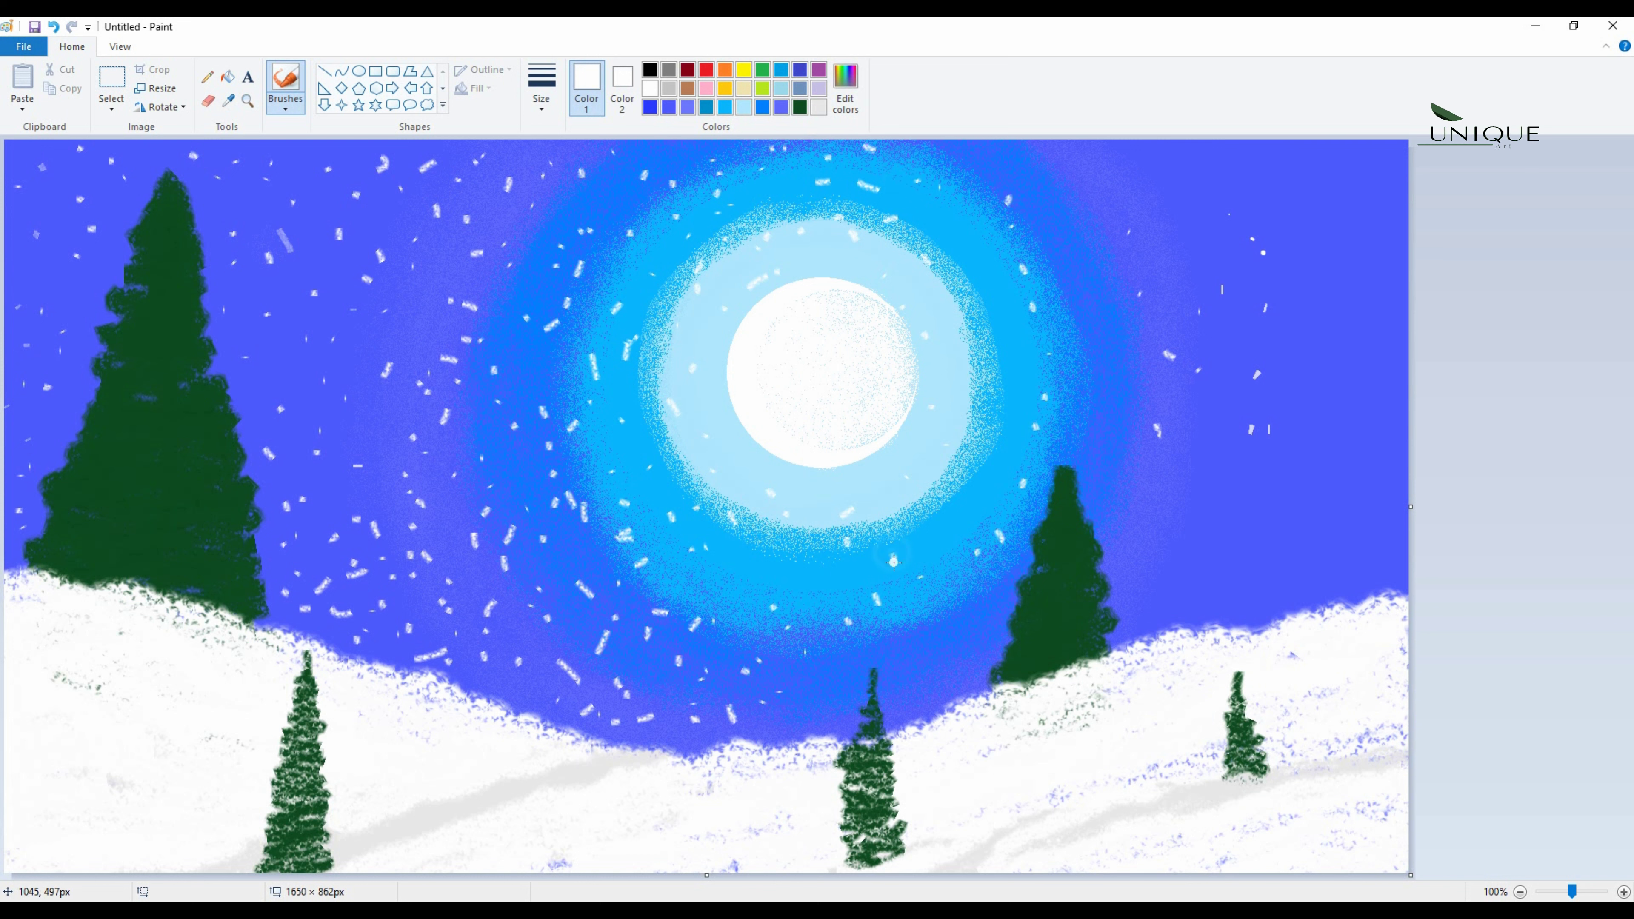
Scatter white stars across the upper-right sky, from the moon's glow to the canvas's right edge.
{"action": "left_click", "coordinate": [1004, 161]}
{"action": "left_click", "coordinate": [954, 155]}
{"action": "left_click", "coordinate": [1113, 154]}
{"action": "left_click", "coordinate": [1166, 160]}
{"action": "left_click", "coordinate": [1268, 157]}
{"action": "left_click", "coordinate": [1333, 170]}
{"action": "left_click", "coordinate": [1362, 176]}
{"action": "left_click", "coordinate": [1324, 231]}
{"action": "left_click", "coordinate": [1195, 205]}
{"action": "left_click", "coordinate": [1147, 192]}
{"action": "left_click", "coordinate": [1200, 244]}
Fill the middle of the sky near the canvas's right edge with white star dots and short marks.
{"action": "left_click", "coordinate": [1382, 322]}
{"action": "left_click", "coordinate": [1330, 348]}
{"action": "left_click", "coordinate": [1349, 372]}
{"action": "left_click", "coordinate": [1312, 366]}
{"action": "left_click_drag", "start_coordinate": [1404, 413], "coordinate": [1393, 414]}
{"action": "left_click_drag", "start_coordinate": [1365, 406], "coordinate": [1355, 418]}
{"action": "left_click_drag", "start_coordinate": [1338, 422], "coordinate": [1331, 430]}
{"action": "left_click", "coordinate": [1314, 446]}
{"action": "left_click", "coordinate": [1320, 468]}
{"action": "left_click_drag", "start_coordinate": [1339, 509], "coordinate": [1354, 513]}
{"action": "left_click_drag", "start_coordinate": [1386, 477], "coordinate": [1405, 482]}
{"action": "left_click_drag", "start_coordinate": [1375, 511], "coordinate": [1384, 516]}
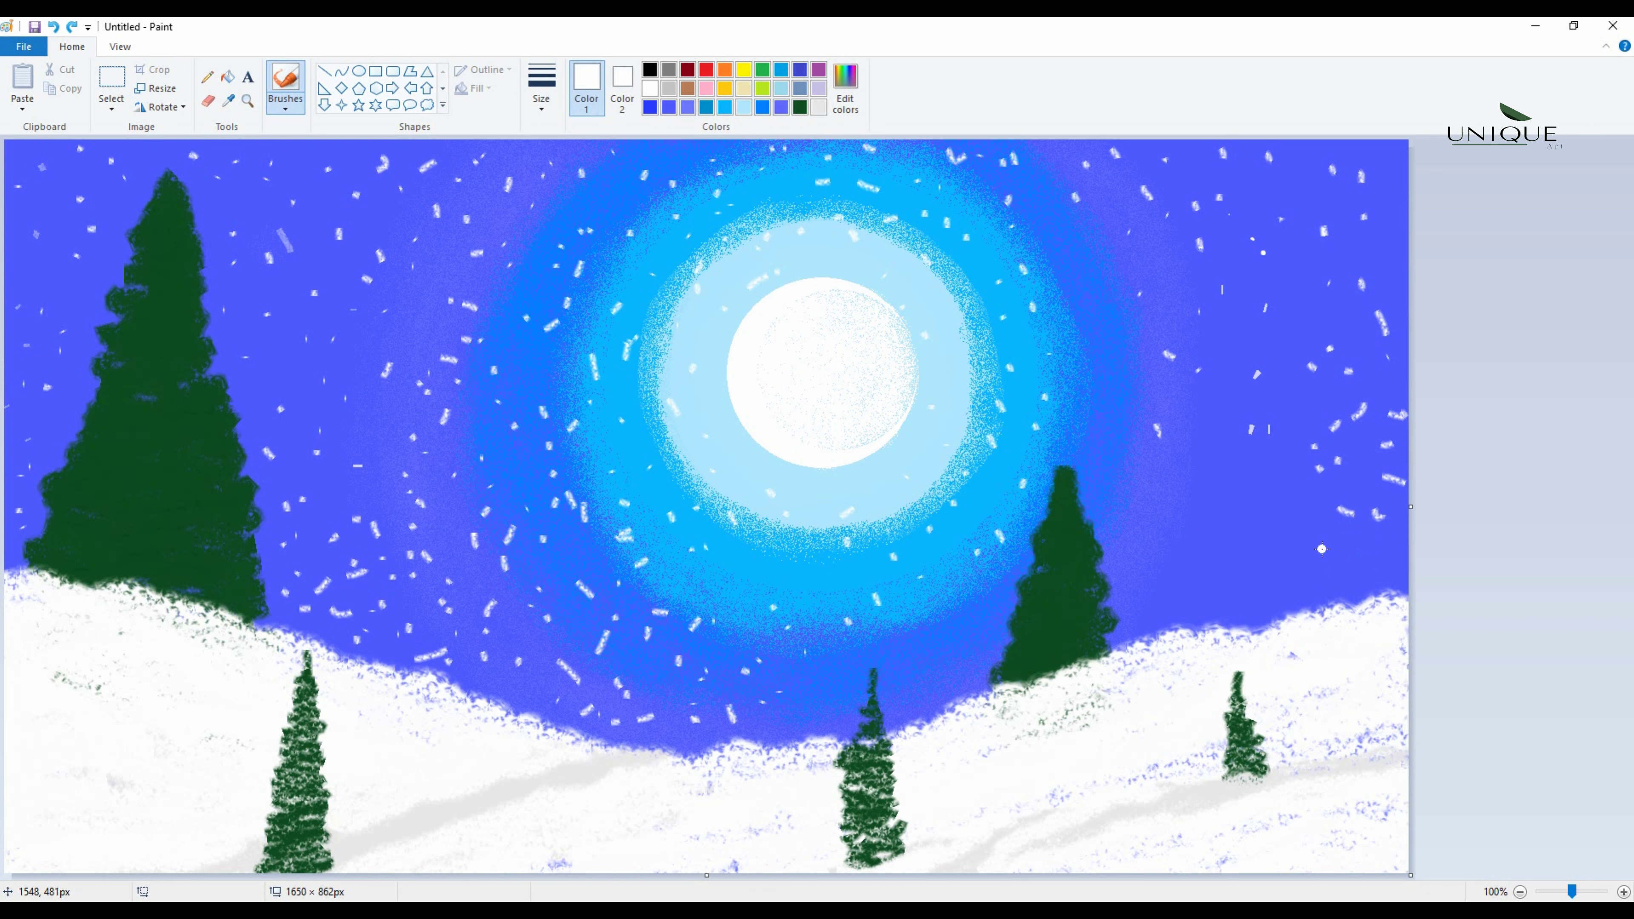
Add white star marks in the lower-right sky between the background tree and the canvas's right edge.
{"action": "left_click", "coordinate": [1285, 502]}
{"action": "left_click_drag", "start_coordinate": [1269, 545], "coordinate": [1240, 596]}
{"action": "left_click", "coordinate": [1241, 541]}
{"action": "left_click_drag", "start_coordinate": [1231, 502], "coordinate": [1229, 487]}
{"action": "left_click_drag", "start_coordinate": [1191, 460], "coordinate": [1194, 474]}
{"action": "left_click_drag", "start_coordinate": [1182, 593], "coordinate": [1199, 608]}
{"action": "left_click", "coordinate": [1160, 549]}
{"action": "left_click", "coordinate": [1162, 537]}
{"action": "left_click_drag", "start_coordinate": [1134, 522], "coordinate": [1136, 532]}
{"action": "left_click_drag", "start_coordinate": [1138, 552], "coordinate": [1136, 566]}
{"action": "left_click_drag", "start_coordinate": [1149, 597], "coordinate": [1154, 606]}
{"action": "left_click", "coordinate": [1152, 628]}
Dot white stars up along the right edge of the moon's glow above the background tree.
{"action": "left_click", "coordinate": [1114, 460]}
{"action": "left_click", "coordinate": [1113, 425]}
{"action": "left_click", "coordinate": [1118, 368]}
{"action": "left_click", "coordinate": [1084, 233]}
{"action": "left_click", "coordinate": [1050, 190]}
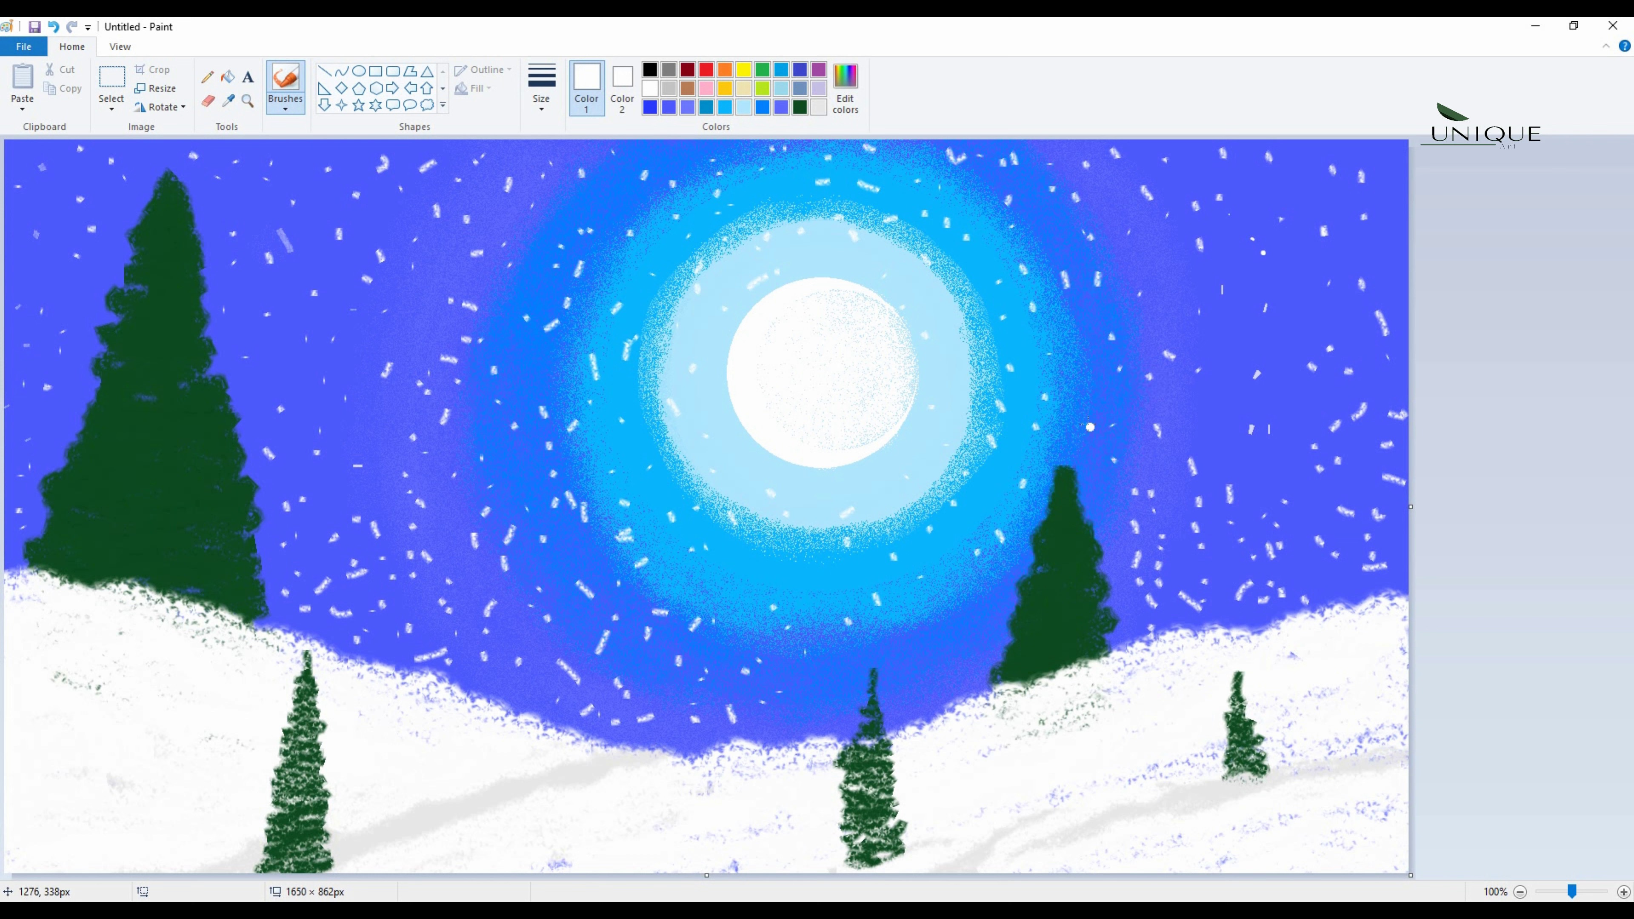
Paint short white snow marks over the middle and lower branches of the background tree beside the moon.
{"action": "left_click", "coordinate": [1061, 536]}
{"action": "mouse_move", "coordinate": [1057, 570]}
{"action": "left_mouse_down"}
{"action": "mouse_move", "coordinate": [1036, 622]}
{"action": "mouse_move", "coordinate": [1079, 636]}
{"action": "left_mouse_up"}
{"action": "left_click", "coordinate": [1072, 586]}
{"action": "left_click", "coordinate": [1089, 603]}
{"action": "left_click", "coordinate": [1086, 585]}
{"action": "left_click", "coordinate": [1076, 547]}
{"action": "left_click_drag", "start_coordinate": [1070, 530], "coordinate": [1056, 531]}
{"action": "left_click", "coordinate": [1030, 581]}
{"action": "mouse_move", "coordinate": [1024, 604]}
{"action": "left_mouse_down"}
{"action": "mouse_move", "coordinate": [1044, 604]}
{"action": "mouse_move", "coordinate": [1040, 646]}
{"action": "left_mouse_up"}
{"action": "left_click_drag", "start_coordinate": [1030, 660], "coordinate": [1039, 659]}
{"action": "mouse_move", "coordinate": [1064, 623]}
{"action": "left_mouse_down"}
{"action": "mouse_move", "coordinate": [1084, 512]}
{"action": "mouse_move", "coordinate": [1069, 481]}
{"action": "mouse_move", "coordinate": [1021, 650]}
{"action": "left_mouse_up"}
Add white snow marks to the background tree's tip and along both of its sides.
{"action": "left_click", "coordinate": [1083, 514]}
{"action": "left_click", "coordinate": [1074, 496]}
{"action": "left_click", "coordinate": [1068, 470]}
{"action": "left_click", "coordinate": [1065, 494]}
{"action": "left_click", "coordinate": [1053, 512]}
{"action": "left_click", "coordinate": [1046, 529]}
{"action": "left_click_drag", "start_coordinate": [1018, 658], "coordinate": [1011, 664]}
{"action": "left_click_drag", "start_coordinate": [1085, 515], "coordinate": [1105, 587]}
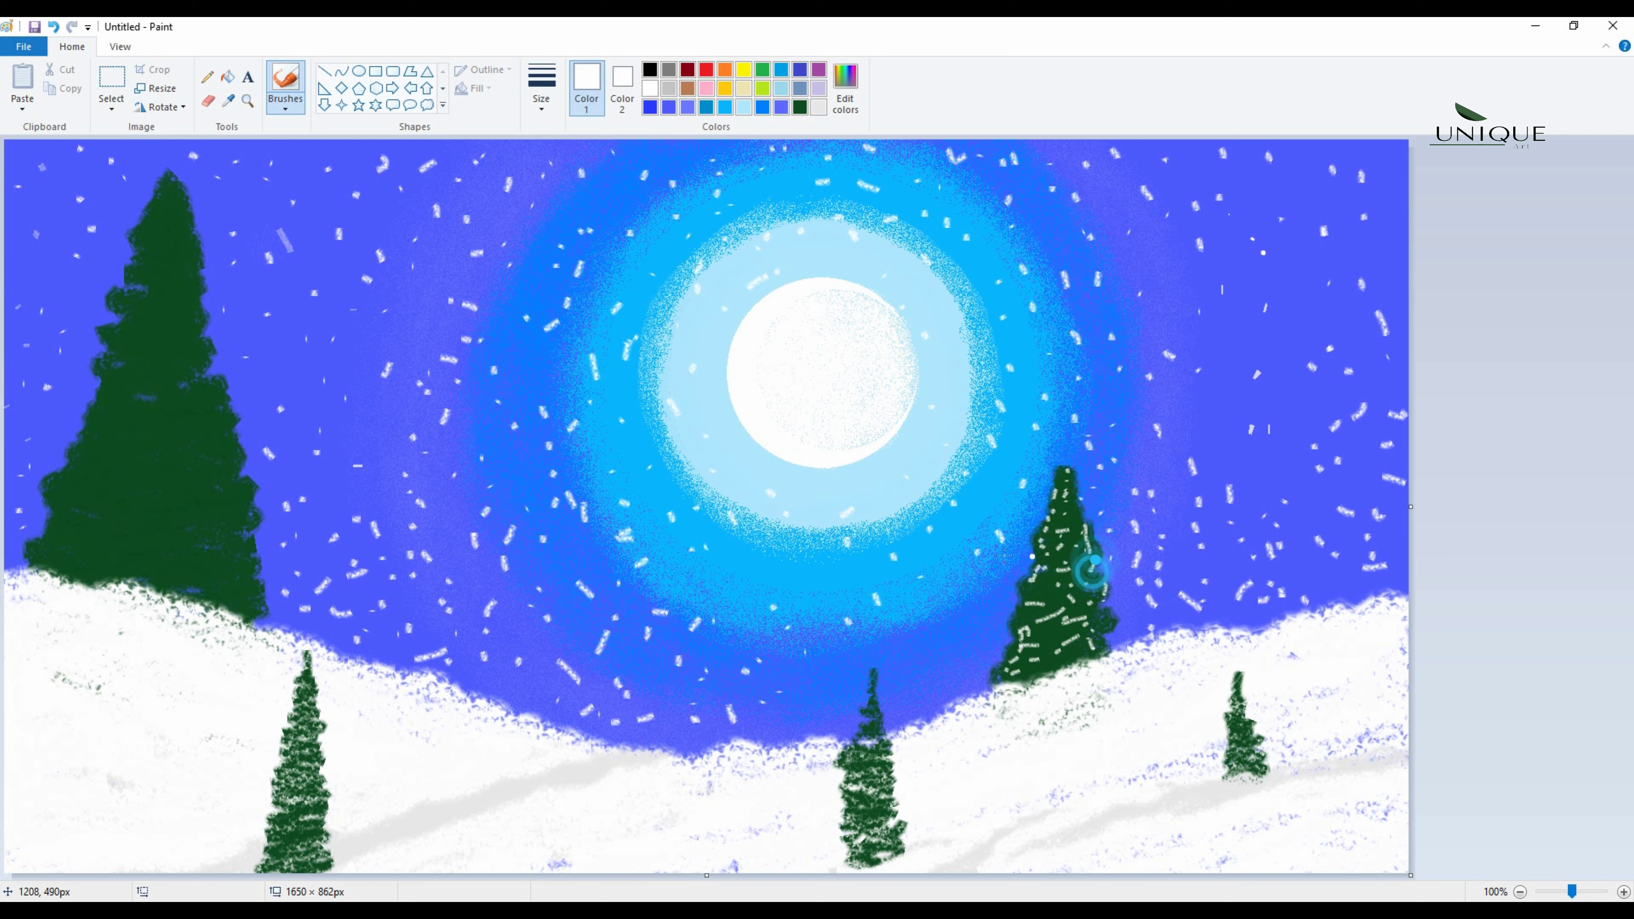
Paint short white snow marks over the large fir tree from its tip down to its lower branches.
{"action": "left_click", "coordinate": [159, 231]}
{"action": "left_click", "coordinate": [160, 310]}
{"action": "left_click", "coordinate": [159, 394]}
{"action": "left_click", "coordinate": [179, 488]}
{"action": "left_click_drag", "start_coordinate": [158, 531], "coordinate": [189, 541]}
{"action": "left_click", "coordinate": [176, 514]}
{"action": "left_click", "coordinate": [169, 536]}
{"action": "left_click", "coordinate": [217, 441]}
{"action": "left_click", "coordinate": [174, 411]}
{"action": "left_click_drag", "start_coordinate": [190, 375], "coordinate": [189, 367]}
{"action": "left_click", "coordinate": [183, 332]}
{"action": "left_click", "coordinate": [131, 332]}
{"action": "left_click", "coordinate": [114, 430]}
{"action": "left_click", "coordinate": [66, 518]}
Add longer white snow strokes along the large fir's base, middle branches and upper part.
{"action": "left_click_drag", "start_coordinate": [87, 557], "coordinate": [170, 574]}
{"action": "left_click_drag", "start_coordinate": [226, 578], "coordinate": [247, 579]}
{"action": "left_click_drag", "start_coordinate": [166, 492], "coordinate": [173, 491]}
{"action": "mouse_move", "coordinate": [106, 410]}
{"action": "left_mouse_down"}
{"action": "mouse_move", "coordinate": [134, 411]}
{"action": "mouse_move", "coordinate": [149, 357]}
{"action": "left_mouse_up"}
{"action": "left_click_drag", "start_coordinate": [133, 303], "coordinate": [159, 303]}
{"action": "left_click_drag", "start_coordinate": [157, 232], "coordinate": [178, 239]}
{"action": "mouse_move", "coordinate": [135, 450]}
{"action": "left_mouse_down"}
{"action": "mouse_move", "coordinate": [86, 454]}
{"action": "mouse_move", "coordinate": [114, 499]}
{"action": "left_mouse_up"}
{"action": "mouse_move", "coordinate": [188, 519]}
{"action": "left_mouse_down"}
{"action": "mouse_move", "coordinate": [207, 519]}
{"action": "mouse_move", "coordinate": [177, 547]}
{"action": "left_mouse_up"}
{"action": "left_click_drag", "start_coordinate": [195, 549], "coordinate": [212, 547]}
Add three white star marks in the lower sky around the tip of the middle small fir.
{"action": "left_click_drag", "start_coordinate": [823, 700], "coordinate": [816, 711]}
{"action": "left_click", "coordinate": [832, 677]}
{"action": "left_click_drag", "start_coordinate": [904, 643], "coordinate": [898, 670]}
Spray fine white snow speckles over the sky beside the moon's glow, the upper sky and the large fir.
{"action": "left_click", "coordinate": [285, 108]}
{"action": "left_click", "coordinate": [290, 171]}
{"action": "left_click_drag", "start_coordinate": [460, 373], "coordinate": [443, 289]}
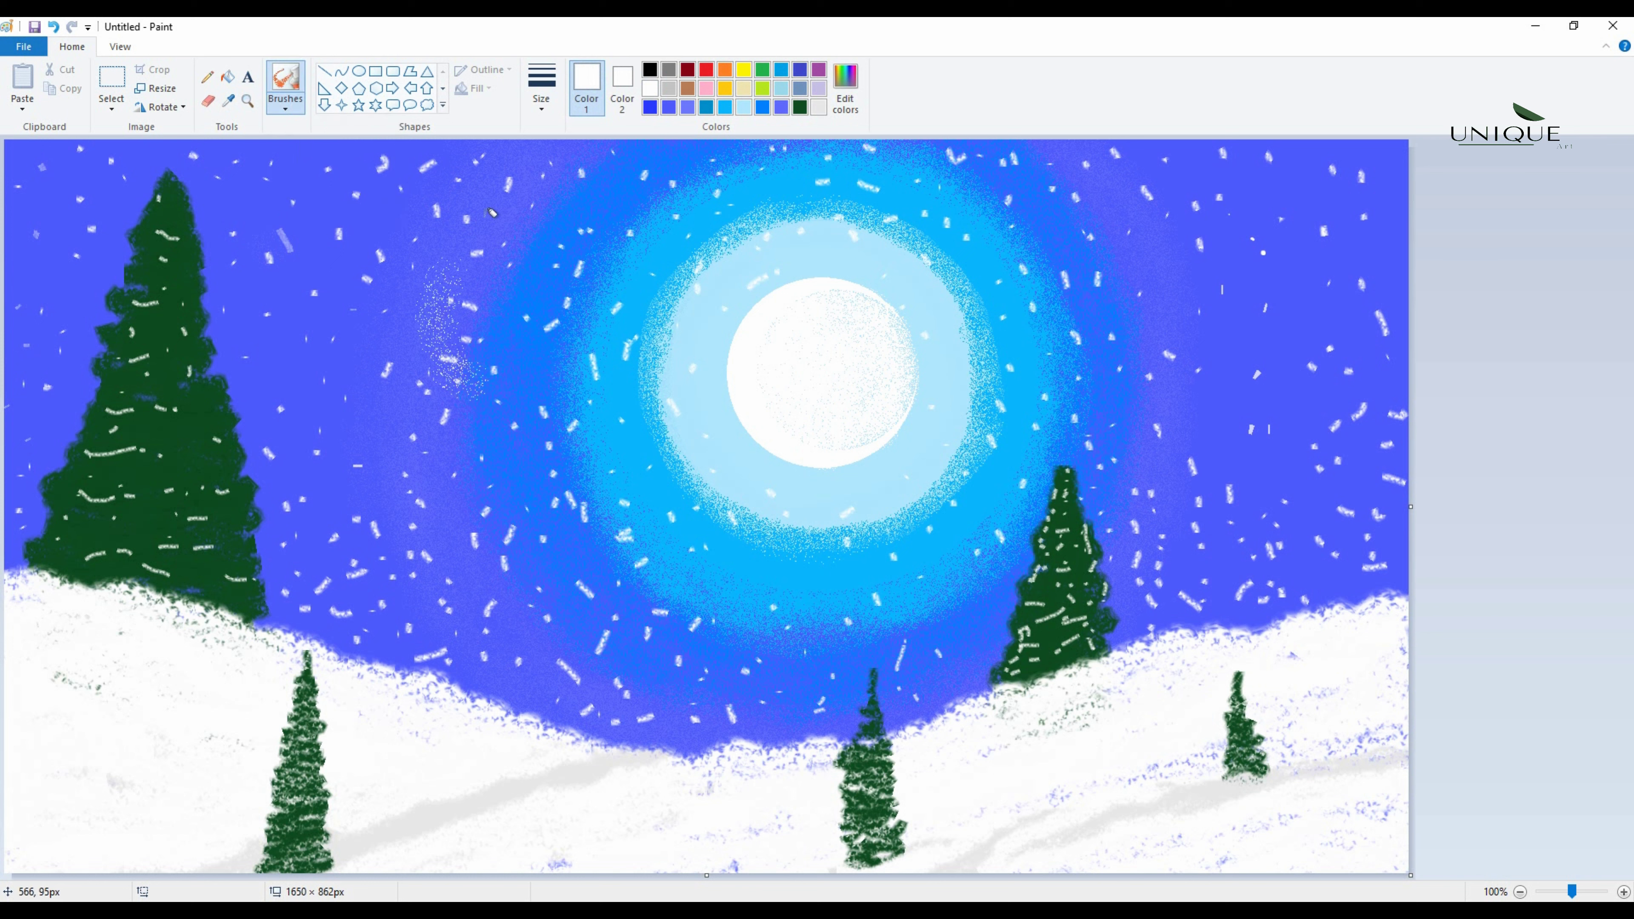
{"action": "left_click_drag", "start_coordinate": [78, 171], "coordinate": [461, 205]}
{"action": "left_click_drag", "start_coordinate": [1186, 227], "coordinate": [152, 564]}
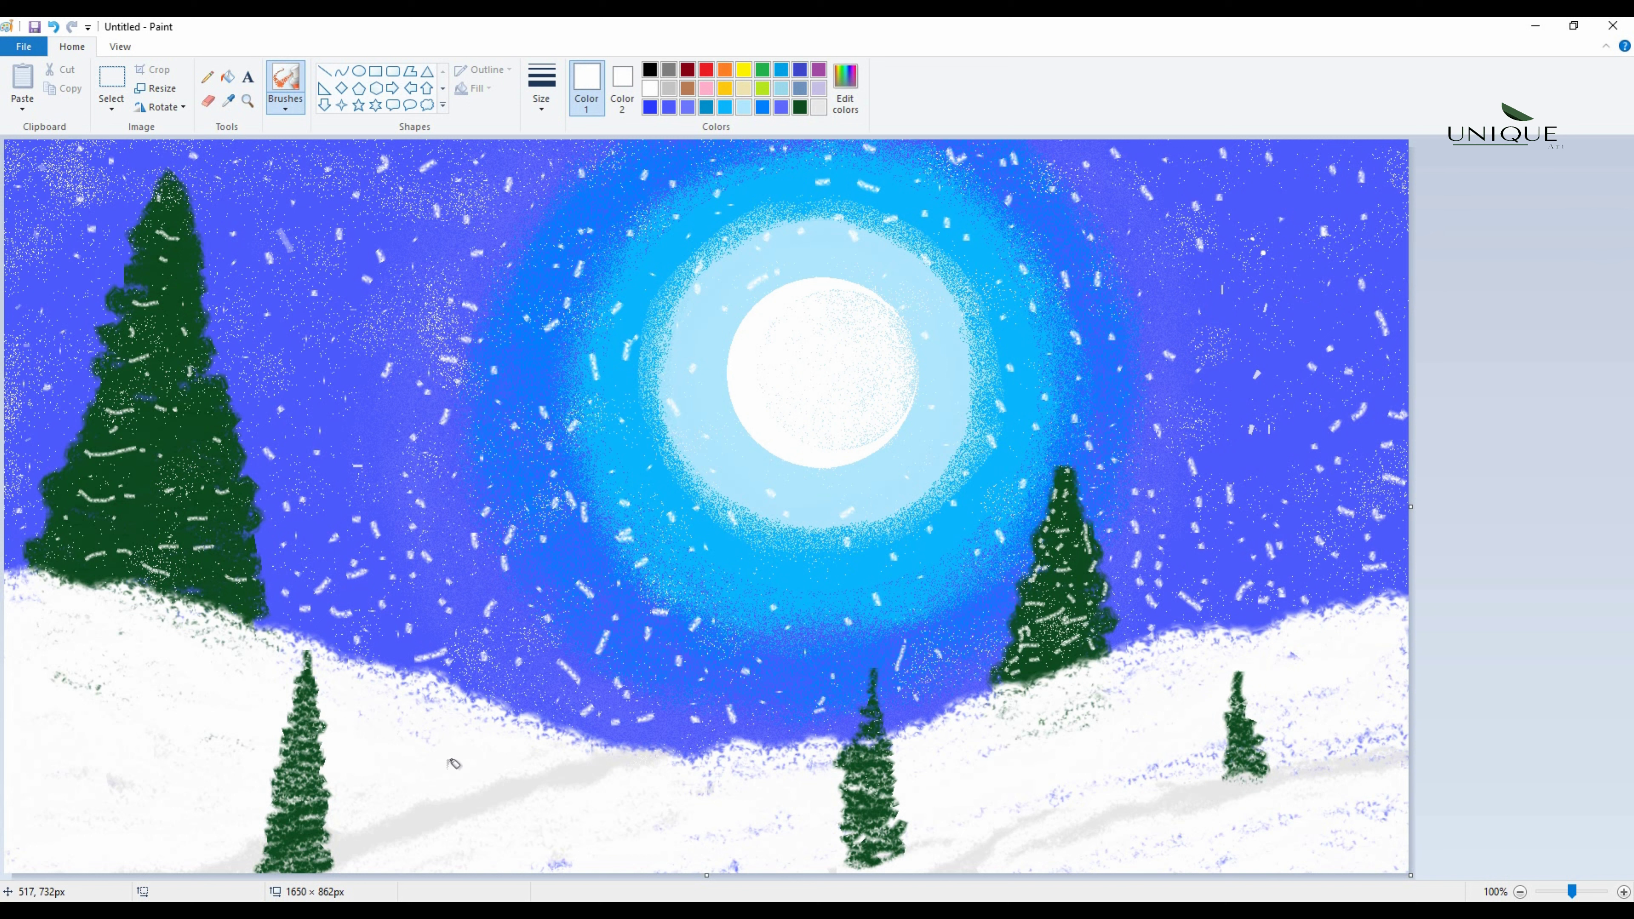
Spray more fine white snow over the background tree, the sky near the canvas's side edges and the large fir's lower half.
{"action": "left_click_drag", "start_coordinate": [246, 296], "coordinate": [291, 208]}
{"action": "left_click_drag", "start_coordinate": [1139, 501], "coordinate": [1112, 605]}
{"action": "left_click_drag", "start_coordinate": [1356, 466], "coordinate": [1264, 463]}
{"action": "left_click_drag", "start_coordinate": [189, 465], "coordinate": [355, 479]}
{"action": "left_click_drag", "start_coordinate": [1216, 338], "coordinate": [1320, 290]}
{"action": "left_click_drag", "start_coordinate": [221, 444], "coordinate": [4, 432]}
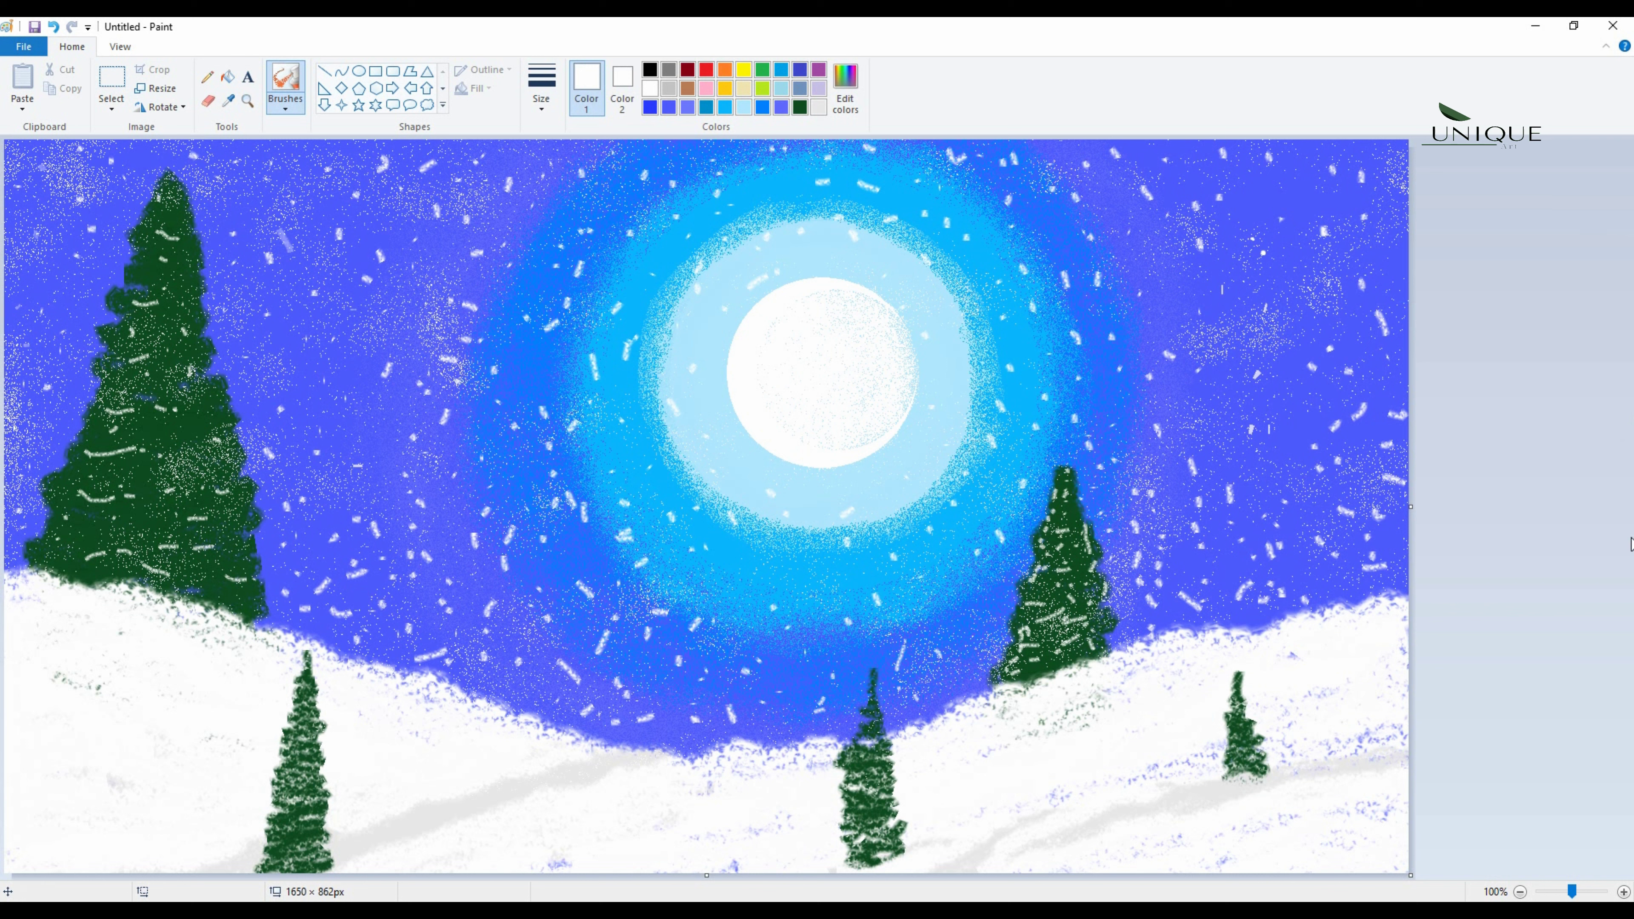
Spray light blue speckles around the moon's pale halo to blend its outer ring, undoing the stray stroke at the moon's edge.
{"action": "left_click", "coordinate": [739, 267]}
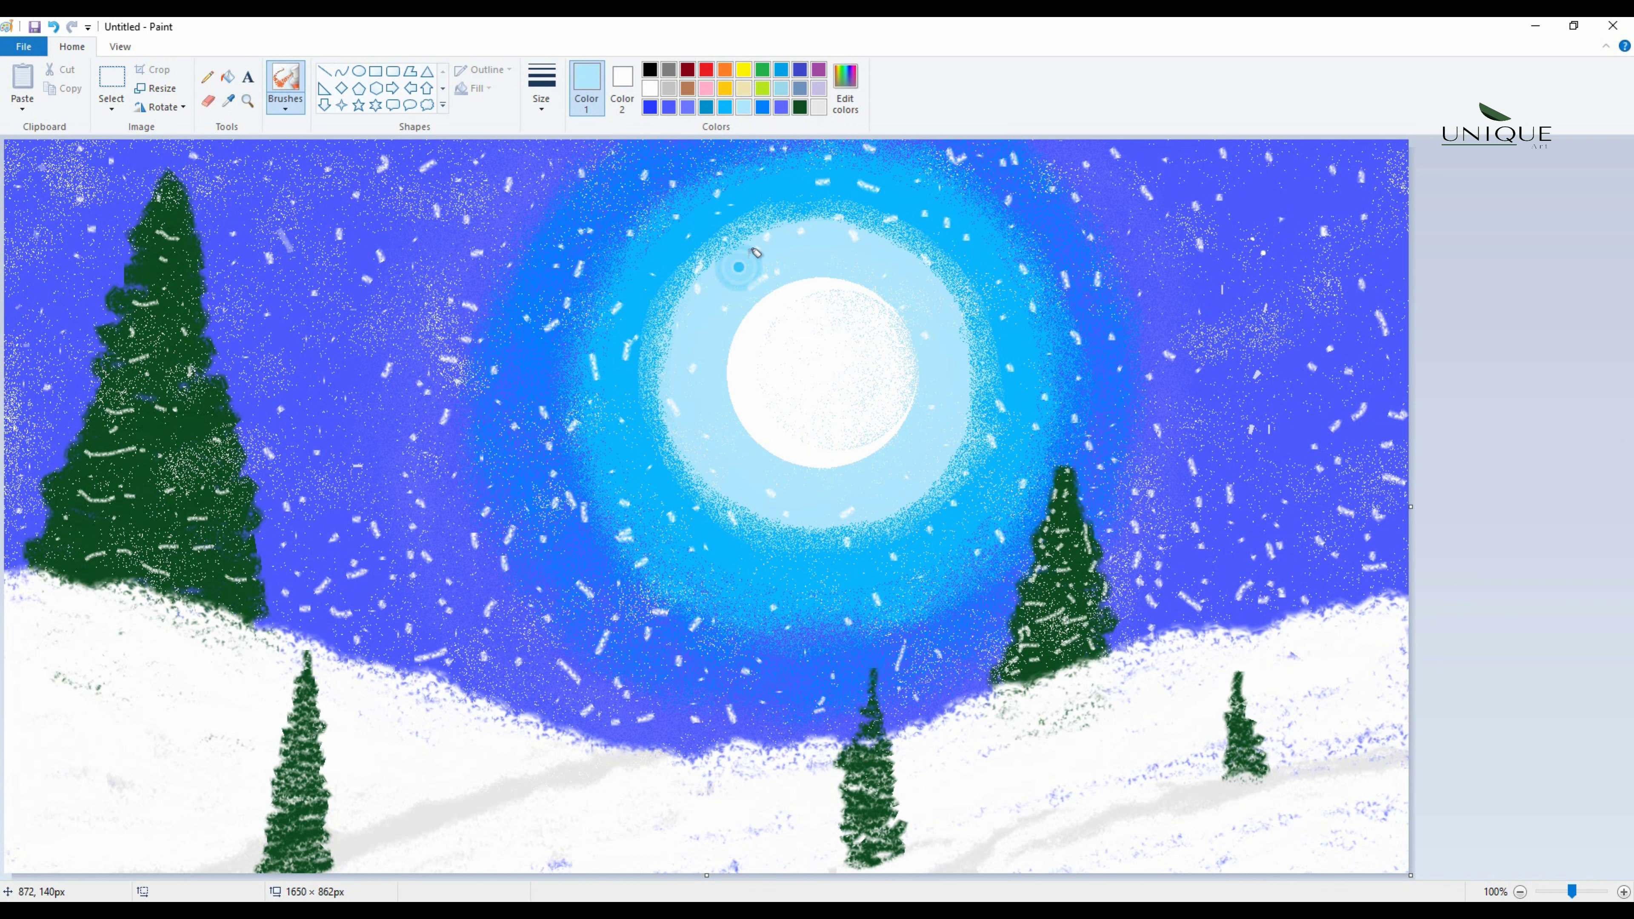
{"action": "mouse_move", "coordinate": [754, 208]}
{"action": "left_mouse_down"}
{"action": "mouse_move", "coordinate": [971, 302]}
{"action": "mouse_move", "coordinate": [869, 522]}
{"action": "mouse_move", "coordinate": [666, 387]}
{"action": "mouse_move", "coordinate": [914, 266]}
{"action": "mouse_move", "coordinate": [937, 338]}
{"action": "left_mouse_up"}
{"action": "mouse_move", "coordinate": [860, 242]}
{"action": "left_mouse_down"}
{"action": "mouse_move", "coordinate": [672, 344]}
{"action": "mouse_move", "coordinate": [944, 446]}
{"action": "mouse_move", "coordinate": [947, 401]}
{"action": "left_mouse_up"}
{"action": "left_click_drag", "start_coordinate": [866, 277], "coordinate": [895, 281]}
{"action": "key", "text": "ctrl+z"}
{"action": "left_click", "coordinate": [743, 107]}
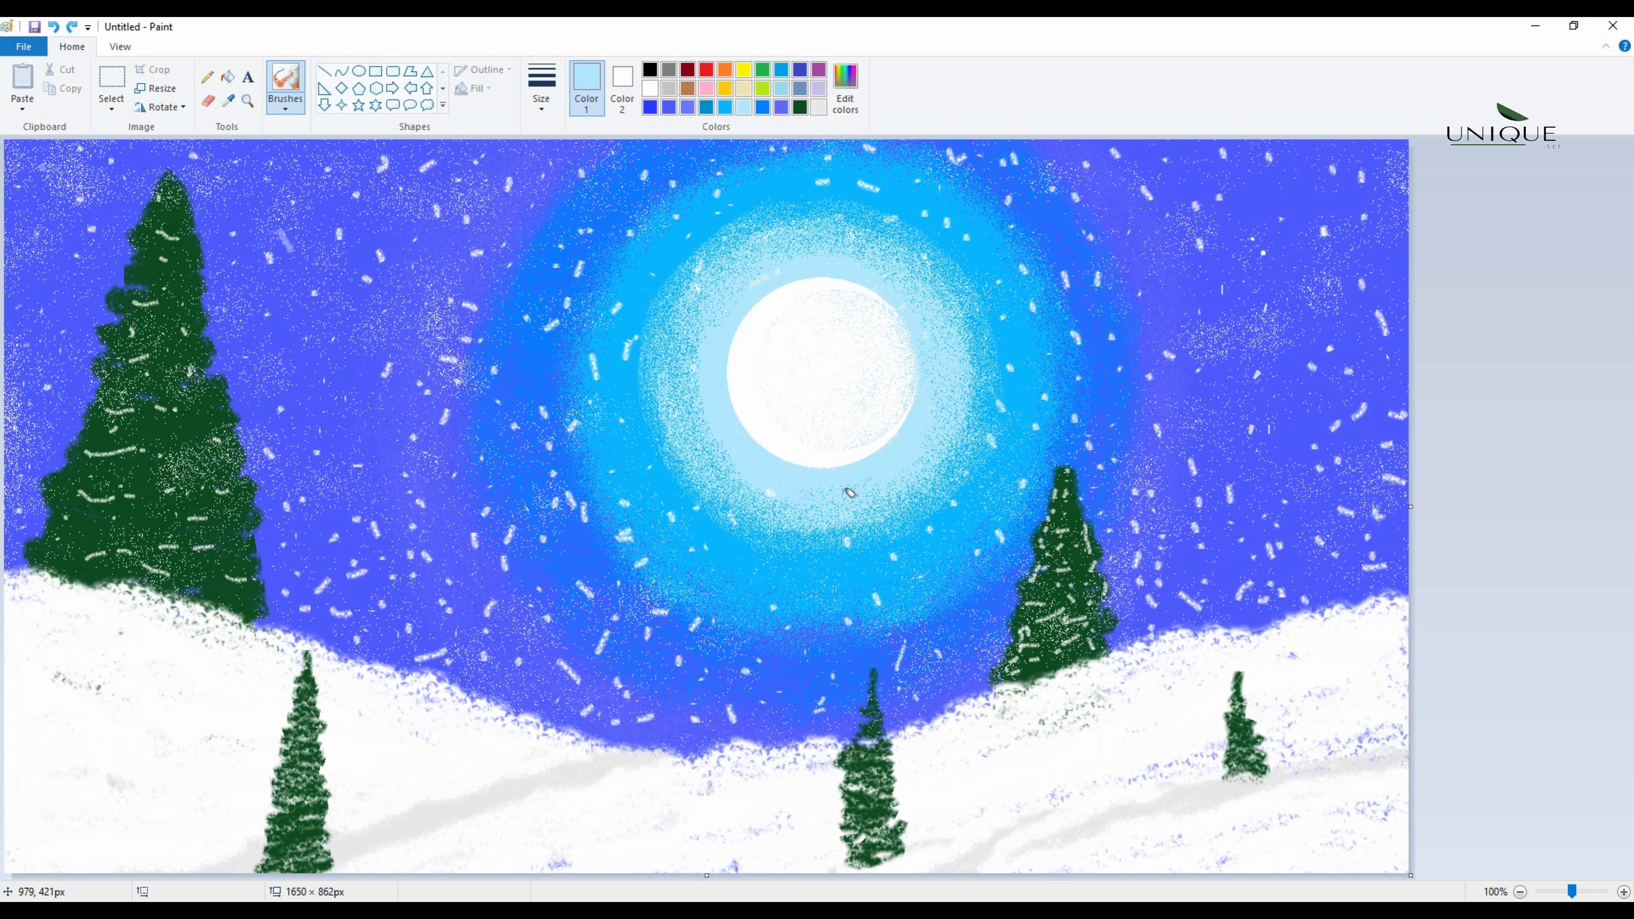
{"action": "left_click_drag", "start_coordinate": [749, 479], "coordinate": [702, 427]}
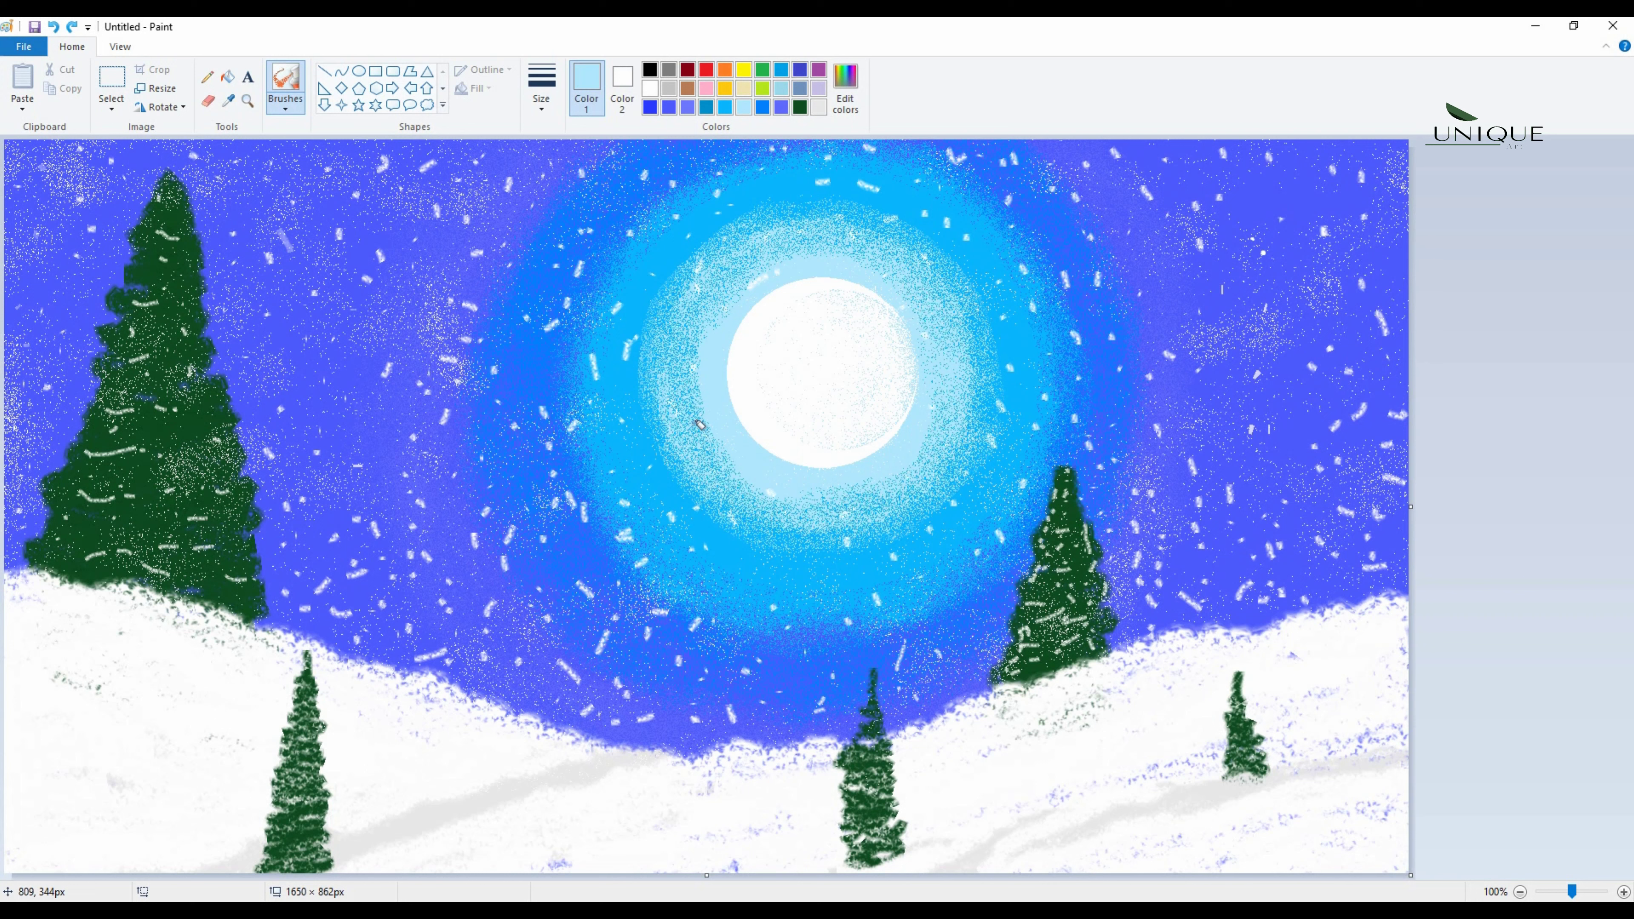
Switch to the Airbrush with white as the paint colour.
{"action": "left_click", "coordinate": [278, 118]}
{"action": "left_click", "coordinate": [284, 142]}
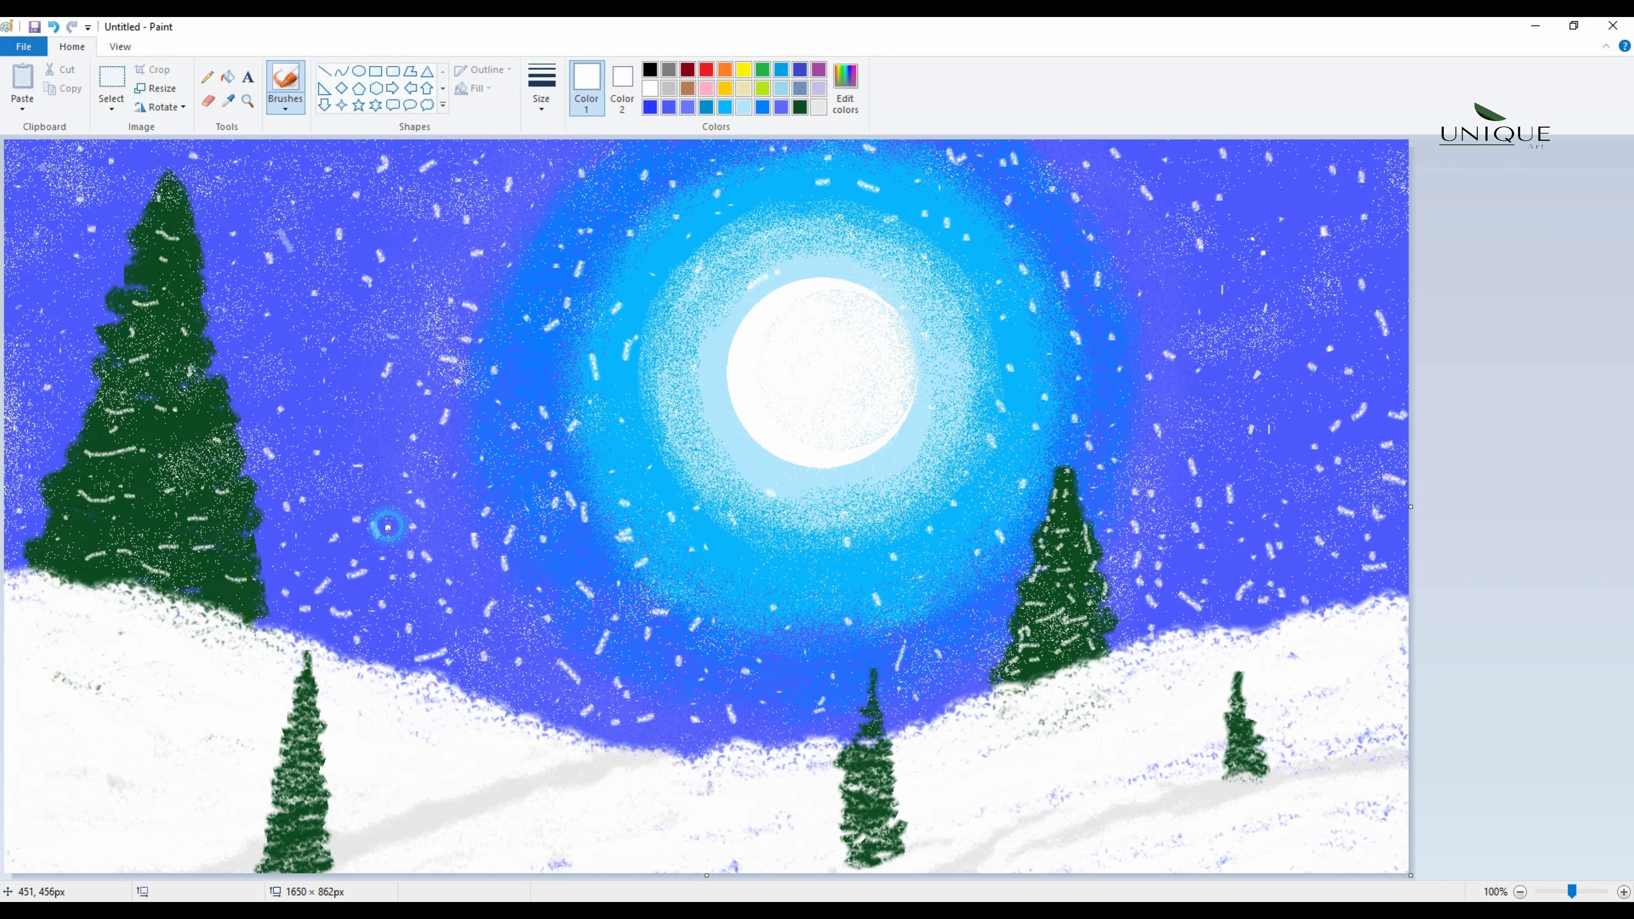
{"action": "left_click", "coordinate": [283, 110]}
{"action": "left_click", "coordinate": [368, 138]}
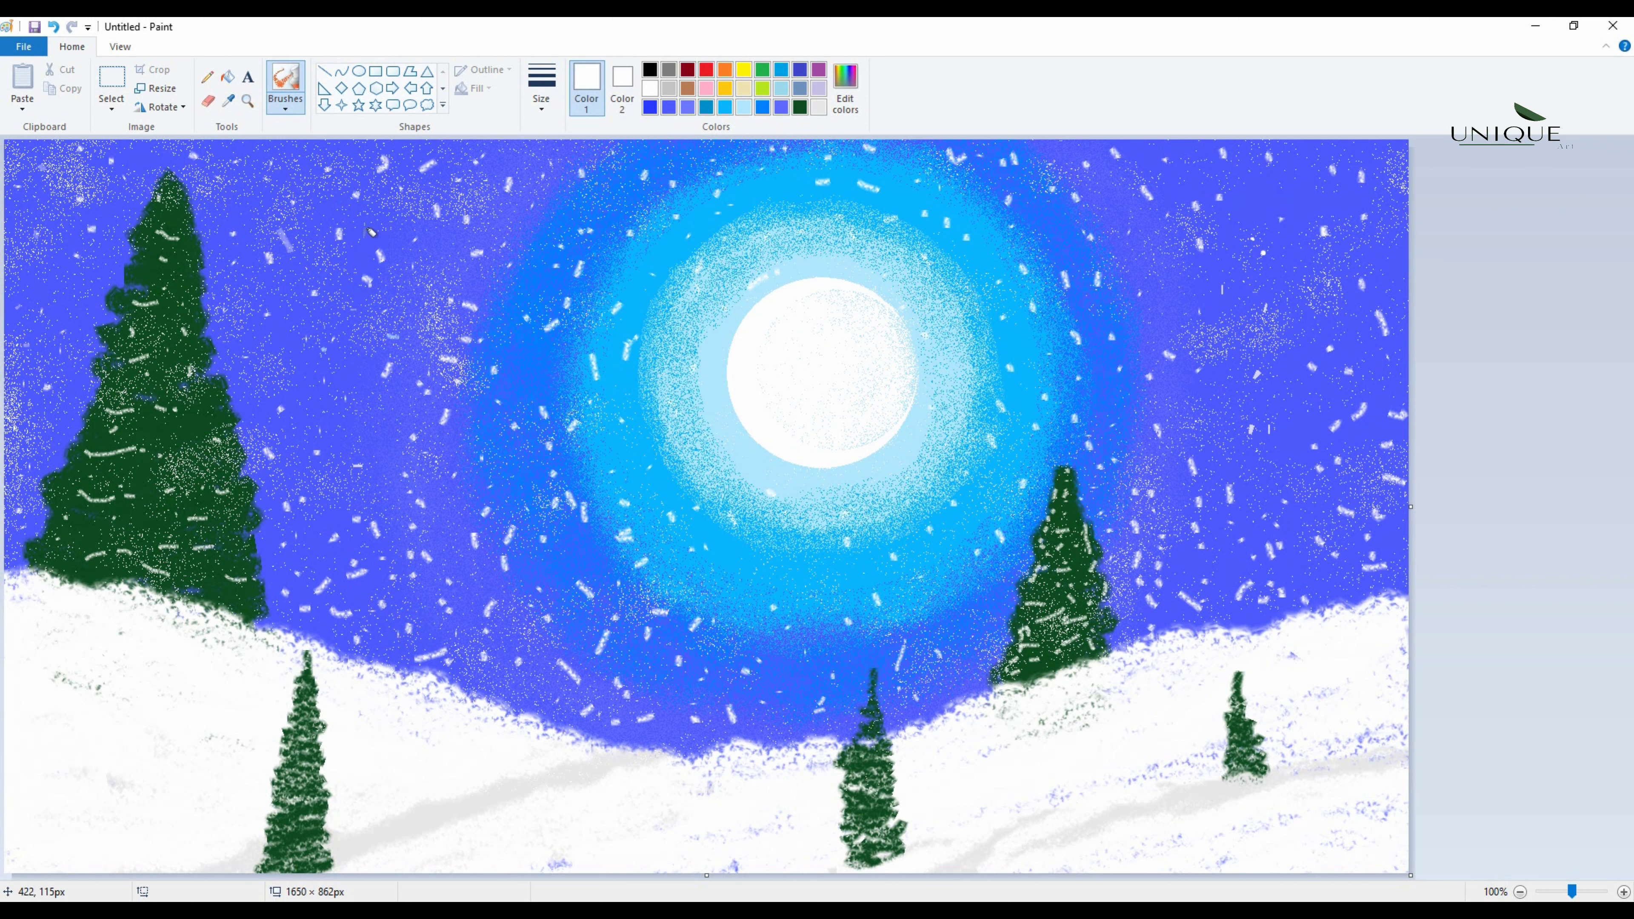
{"action": "left_click", "coordinate": [369, 435]}
{"action": "left_click", "coordinate": [342, 526]}
{"action": "left_click", "coordinate": [415, 587]}
{"action": "left_click", "coordinate": [472, 434]}
{"action": "left_click", "coordinate": [456, 258]}
{"action": "key", "text": "ctrl+z"}
{"action": "key", "text": "ctrl+z"}
{"action": "key", "text": "ctrl+z"}
{"action": "key", "text": "ctrl+z"}
{"action": "key", "text": "ctrl+z"}
{"action": "key", "text": "ctrl+z"}
{"action": "key", "text": "ctrl+z"}
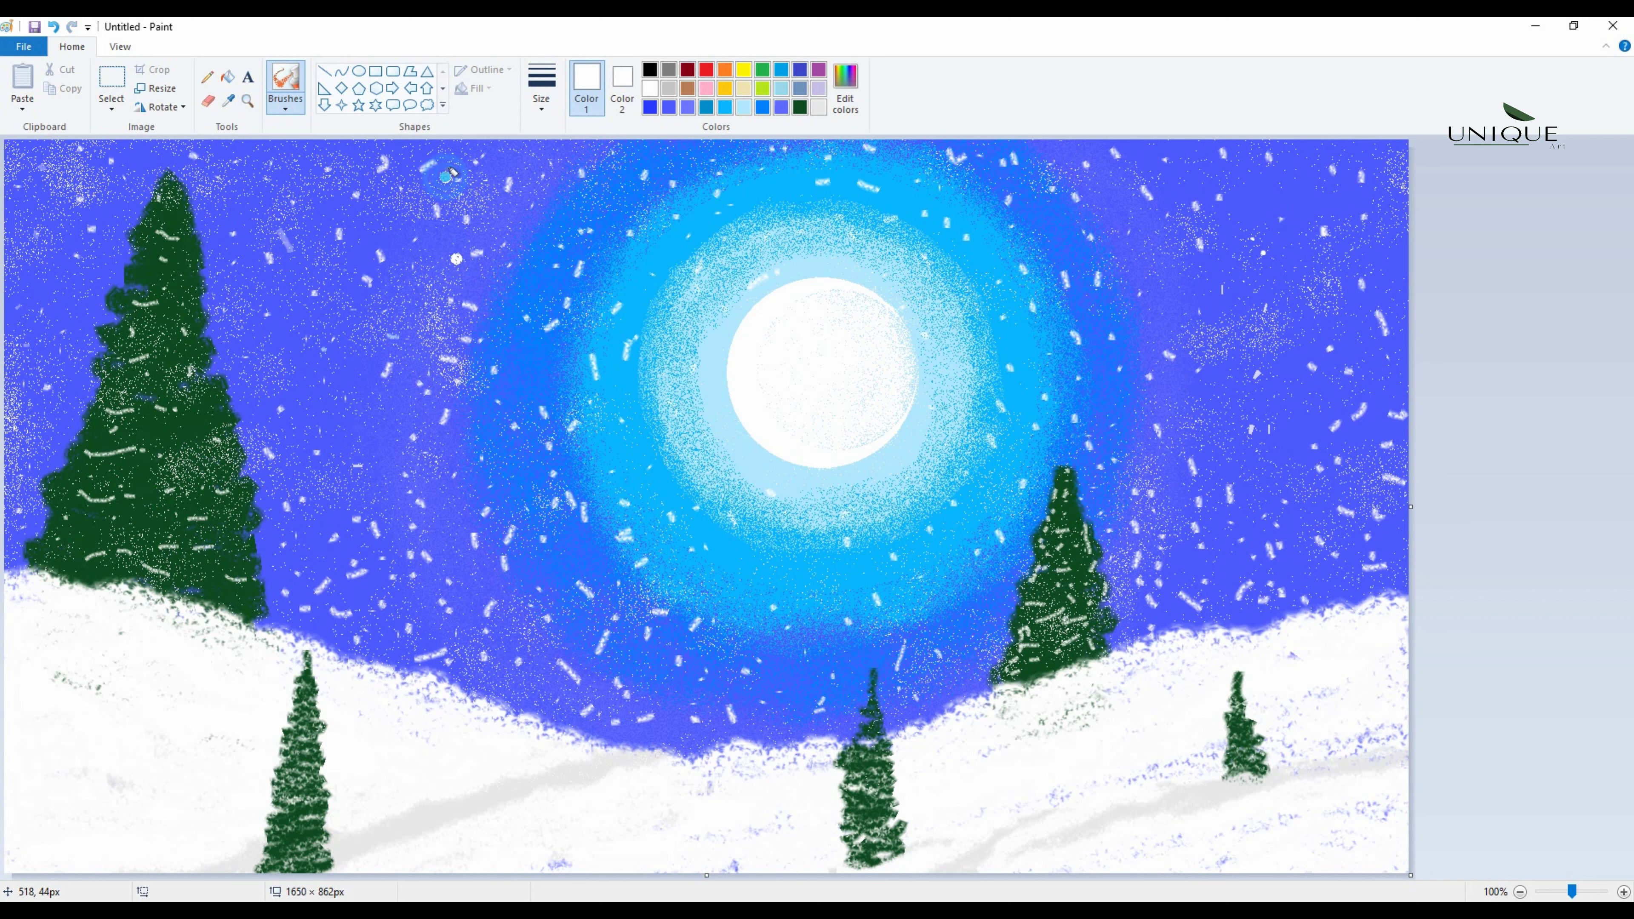
Dot small round white snowflakes in the sky between the canvas's left edge and the large fir.
{"action": "left_click", "coordinate": [92, 260]}
{"action": "left_click", "coordinate": [66, 347]}
{"action": "left_click", "coordinate": [48, 431]}
{"action": "left_click", "coordinate": [23, 479]}
{"action": "left_click", "coordinate": [24, 331]}
Dot round white snowflakes up the left side of the moon's blue glow to the canvas's top edge.
{"action": "left_click", "coordinate": [507, 477]}
{"action": "left_click", "coordinate": [521, 414]}
{"action": "left_click", "coordinate": [512, 345]}
{"action": "left_click", "coordinate": [517, 273]}
{"action": "left_click", "coordinate": [519, 218]}
{"action": "left_click", "coordinate": [538, 173]}
{"action": "left_click", "coordinate": [599, 151]}
{"action": "left_click", "coordinate": [607, 222]}
Dot round white snowflakes in the lower sky around the middle small fir and towards the background tree.
{"action": "left_click", "coordinate": [793, 731]}
{"action": "left_click", "coordinate": [800, 683]}
{"action": "left_click", "coordinate": [792, 648]}
{"action": "left_click", "coordinate": [922, 623]}
{"action": "left_click", "coordinate": [917, 662]}
{"action": "left_click", "coordinate": [876, 683]}
{"action": "left_click", "coordinate": [944, 694]}
{"action": "left_click", "coordinate": [990, 644]}
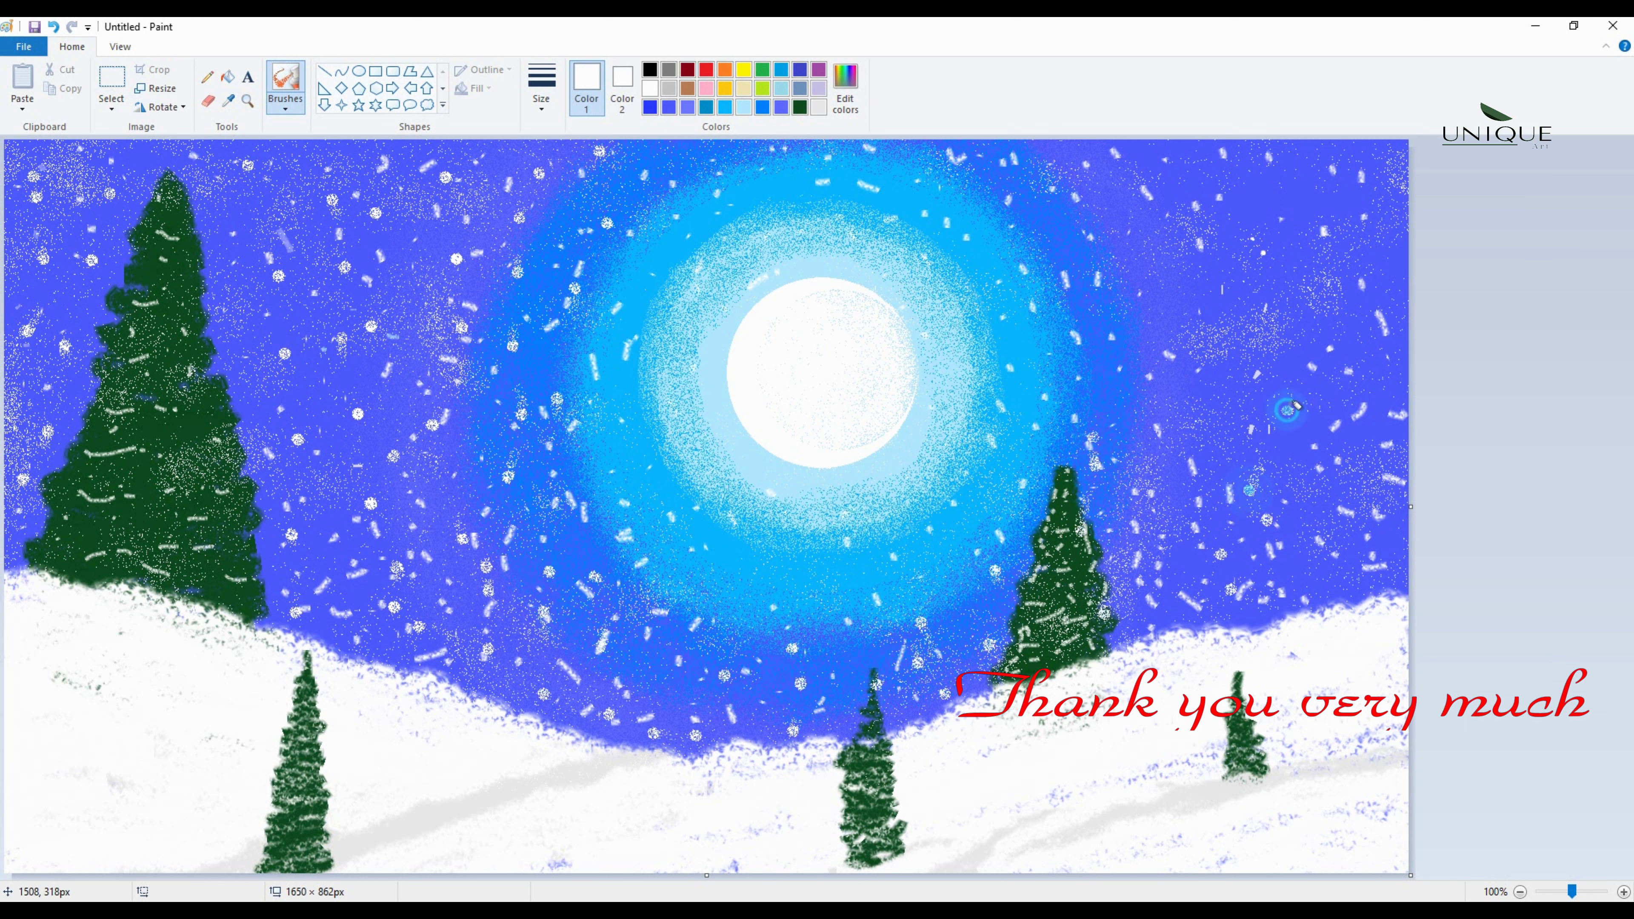
Dot round white snowflakes up through the sky near the canvas's right edge and into its upper-right corner.
{"action": "left_click", "coordinate": [1287, 356]}
{"action": "left_click", "coordinate": [1279, 310]}
{"action": "left_click", "coordinate": [1253, 247]}
{"action": "left_click", "coordinate": [1270, 219]}
{"action": "left_click", "coordinate": [1294, 185]}
{"action": "left_click", "coordinate": [1361, 181]}
{"action": "left_click", "coordinate": [1369, 159]}
{"action": "left_click", "coordinate": [1236, 166]}
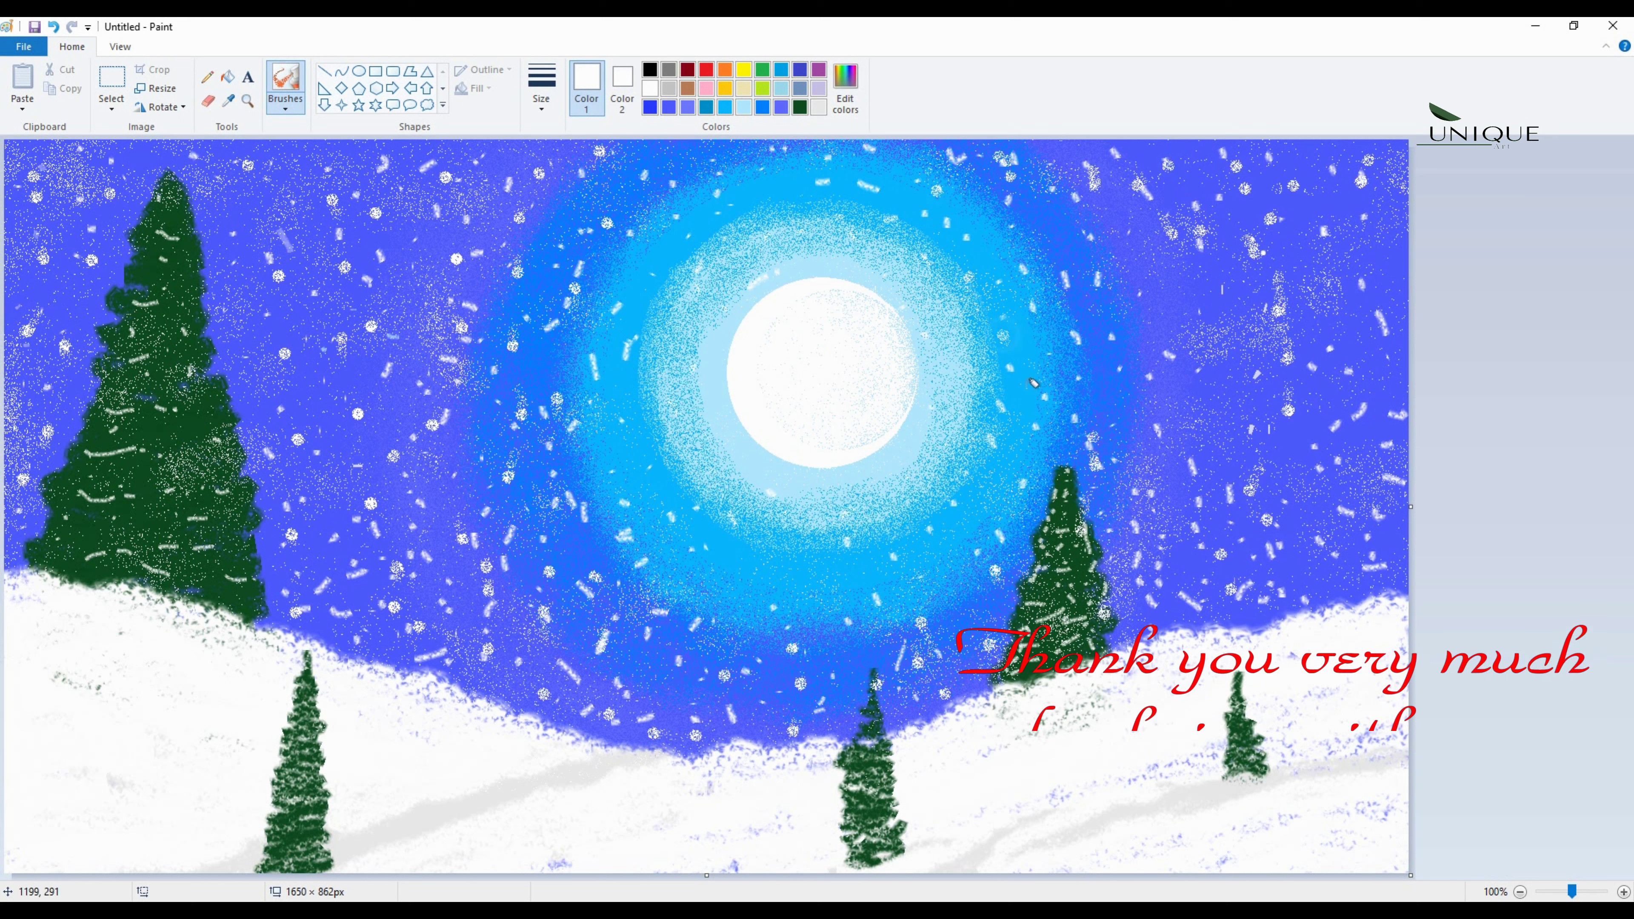
Dot round white snowflakes in the moon's blue glow on its right side, below the moon and up its left side.
{"action": "left_click", "coordinate": [1025, 389]}
{"action": "left_click", "coordinate": [1019, 432]}
{"action": "left_click", "coordinate": [1016, 485]}
{"action": "left_click", "coordinate": [826, 551]}
{"action": "left_click", "coordinate": [787, 587]}
{"action": "left_click", "coordinate": [727, 525]}
{"action": "left_click", "coordinate": [688, 453]}
{"action": "left_click", "coordinate": [662, 367]}
Dot round white snowflakes along the large fir's right side and in the sky beside its tip.
{"action": "left_click", "coordinate": [256, 381]}
{"action": "left_click", "coordinate": [242, 439]}
{"action": "left_click", "coordinate": [252, 469]}
{"action": "left_click", "coordinate": [312, 407]}
{"action": "left_click", "coordinate": [321, 351]}
{"action": "left_click", "coordinate": [319, 293]}
{"action": "left_click", "coordinate": [100, 220]}
{"action": "left_click", "coordinate": [63, 177]}
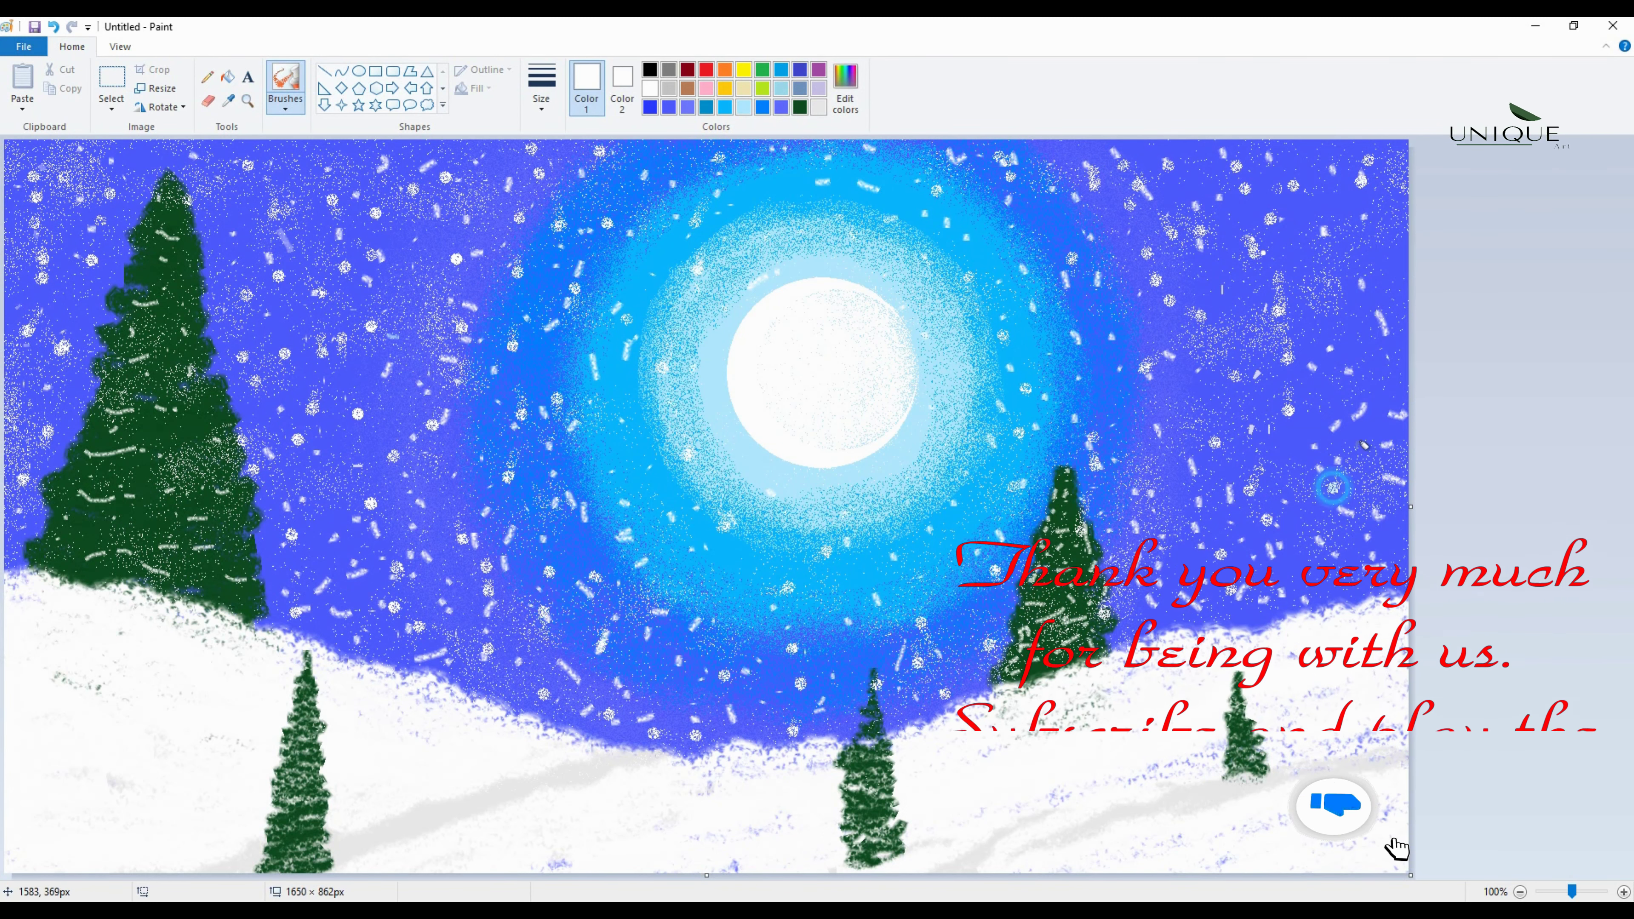